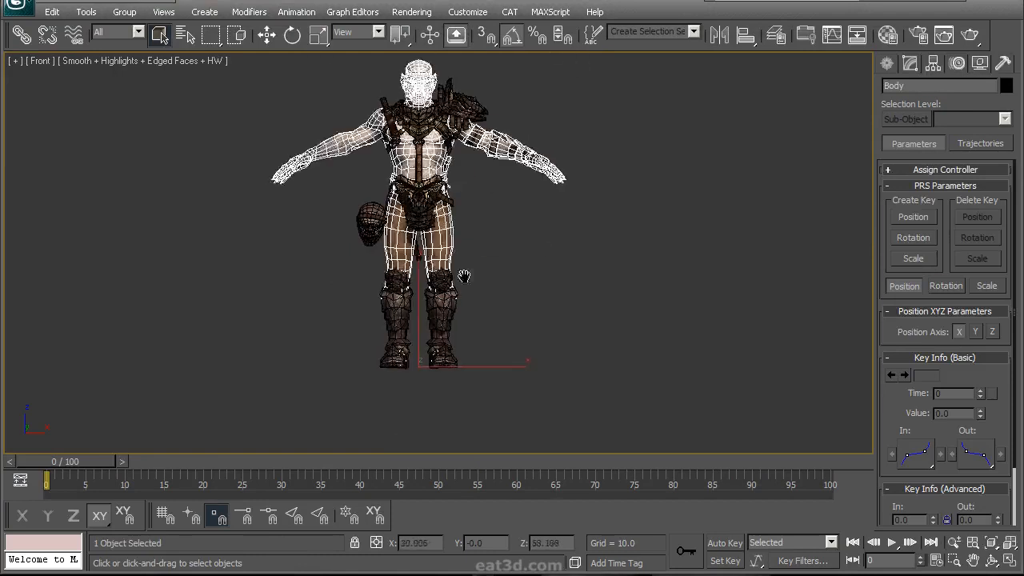
Open the object properties of the two selected character meshes and make them see-through and frozen
scroll(532, 242, "up", 2)
mouse_move(532, 242)
middle_mouse_down("alt")
mouse_move(485, 297)
mouse_move(520, 218)
mouse_move(515, 236)
middle_mouse_up("alt")
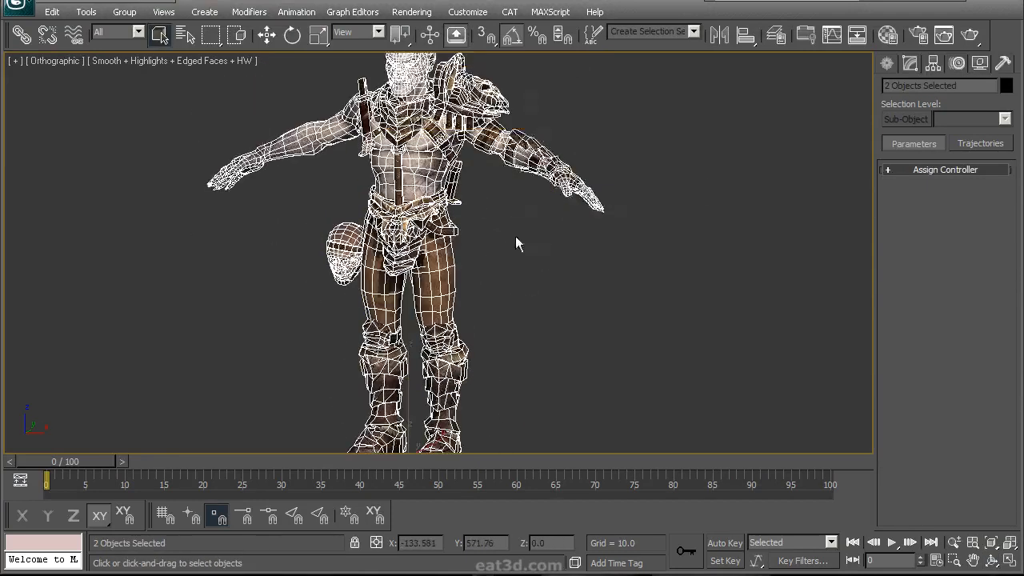
right_click(512, 233)
left_click(545, 328)
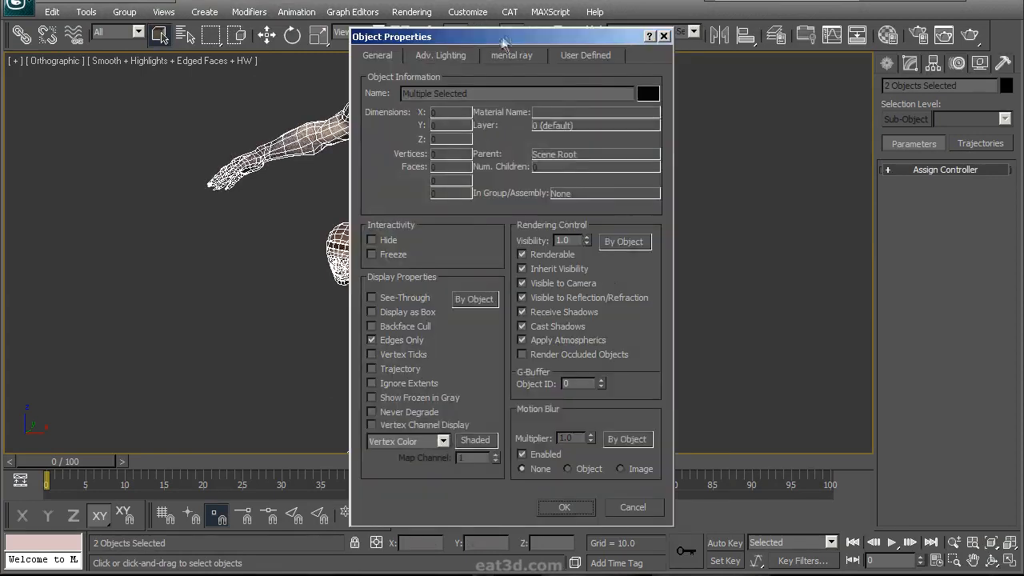
left_click_drag(704, 58, 709, 58)
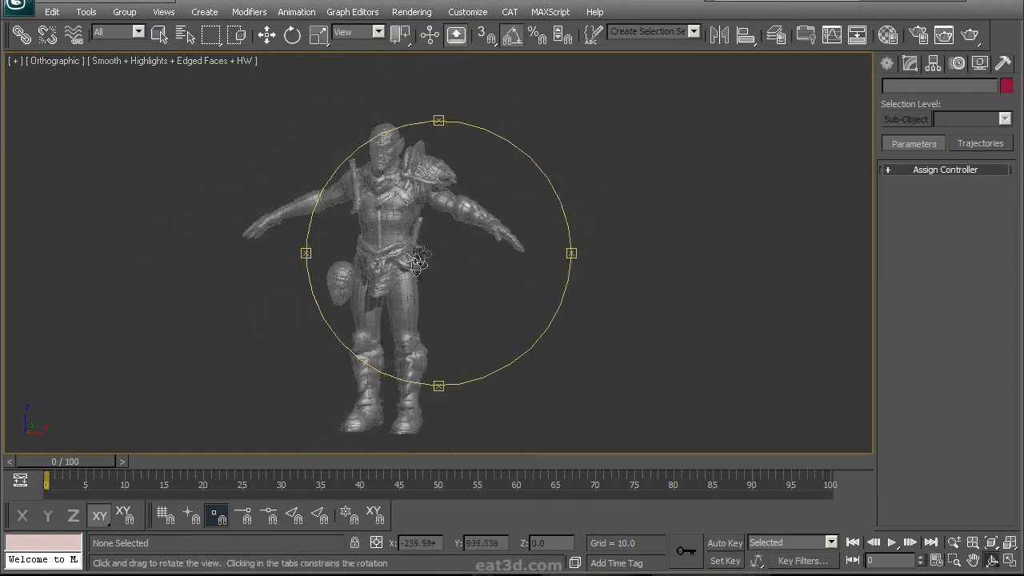
Create a Biped skeleton in the front view, sized from the character's feet up to its head
key("f")
scroll(448, 312, "up", 3)
scroll(443, 333, "down", 3)
left_click(888, 64)
middle_click_drag(486, 280, 503, 247)
left_click(1008, 90)
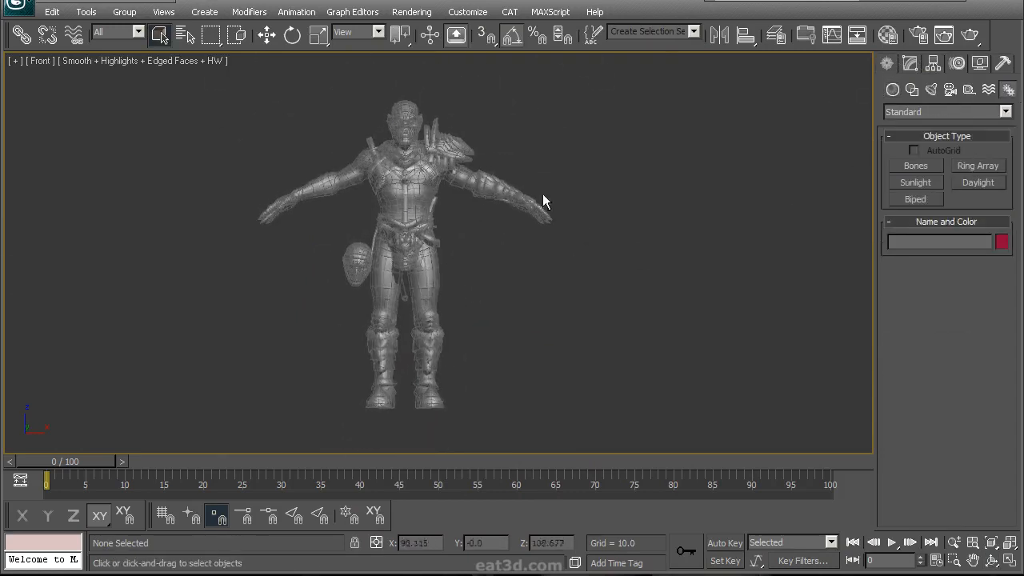
middle_click_drag(578, 222, 599, 232)
left_click(917, 200)
left_click_drag(427, 414, 429, 123)
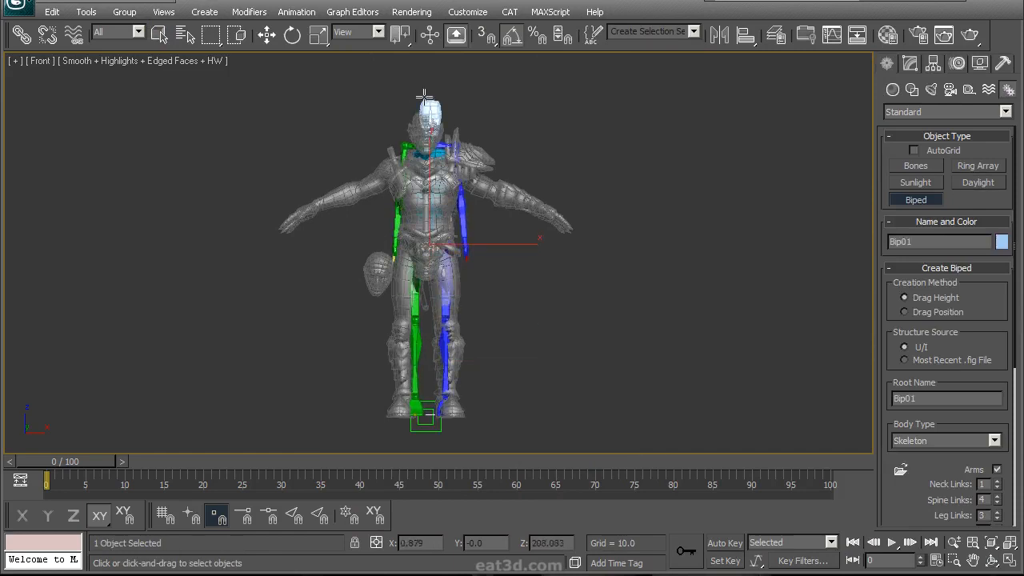
right_click(496, 269)
Show the biped's motion parameters and examine how the skeleton sits inside the mesh from the front, side and back
middle_click_drag(498, 274, 523, 232)
scroll(512, 256, "up", 5)
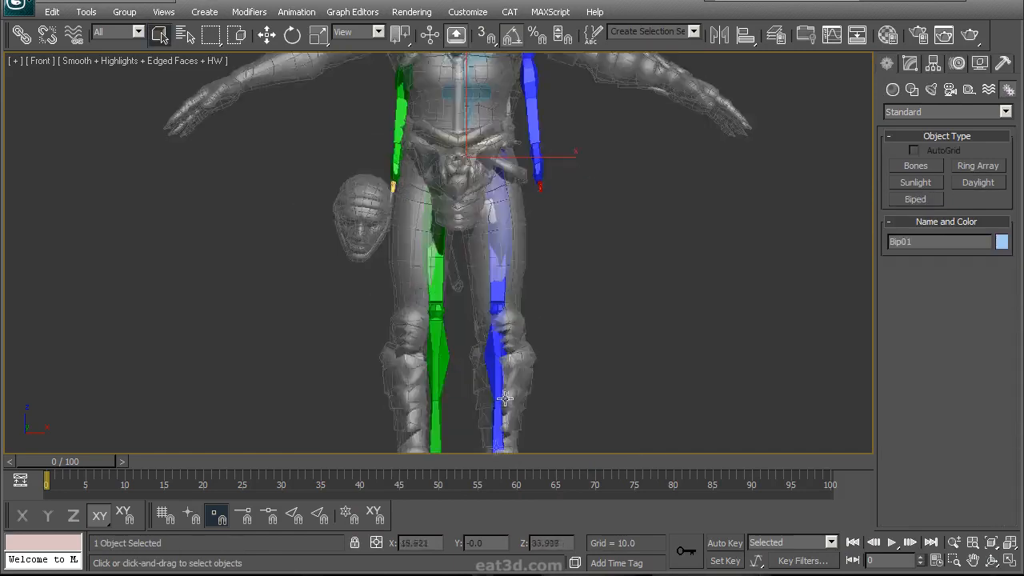
middle_click_drag(537, 286, 517, 297, "alt")
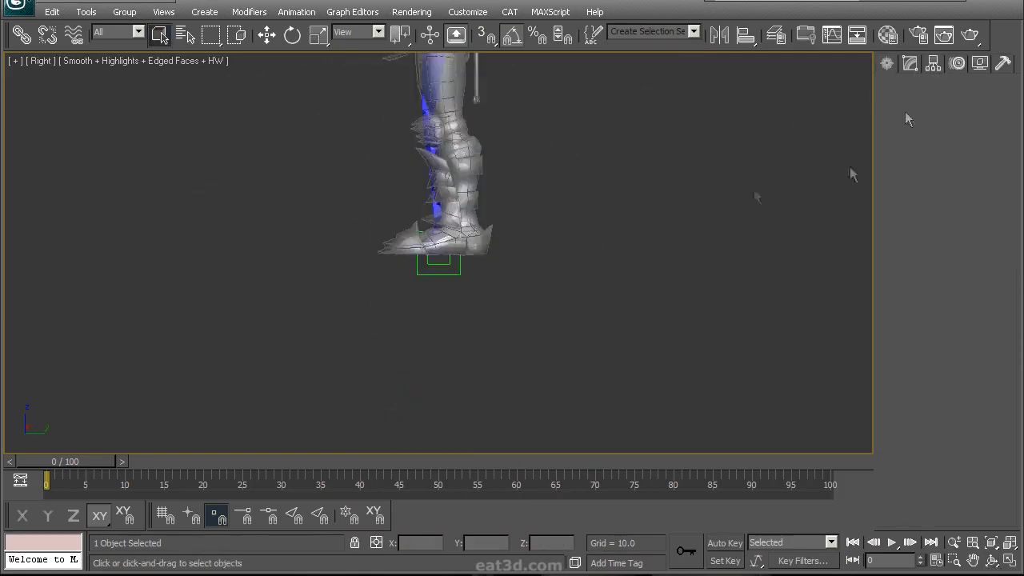
middle_click_drag(457, 297, 485, 234, "alt")
scroll(486, 235, "down", 6)
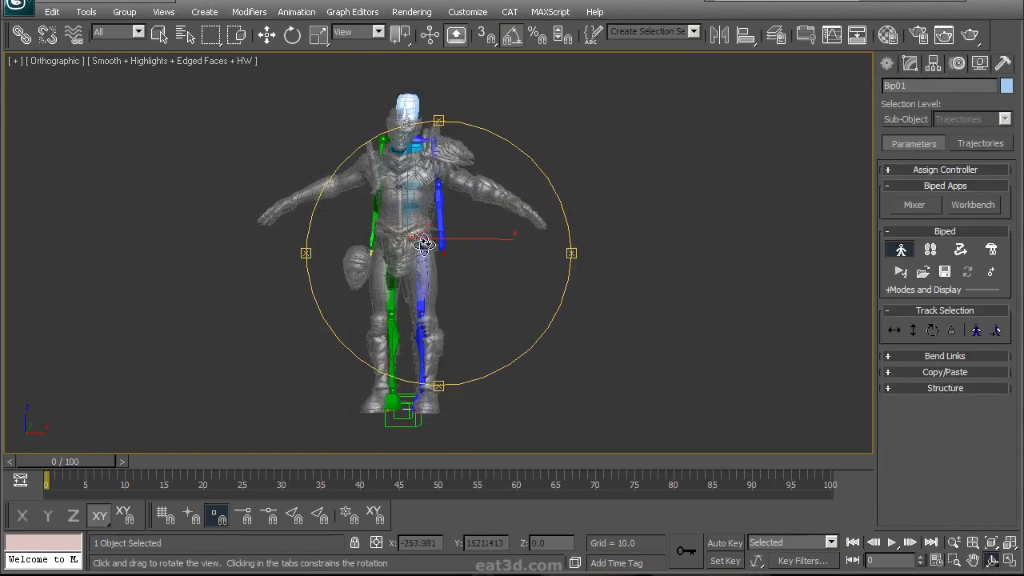
mouse_move(466, 245)
left_mouse_down()
mouse_move(512, 249)
mouse_move(452, 257)
mouse_move(465, 265)
left_mouse_up()
scroll(456, 264, "up", 5)
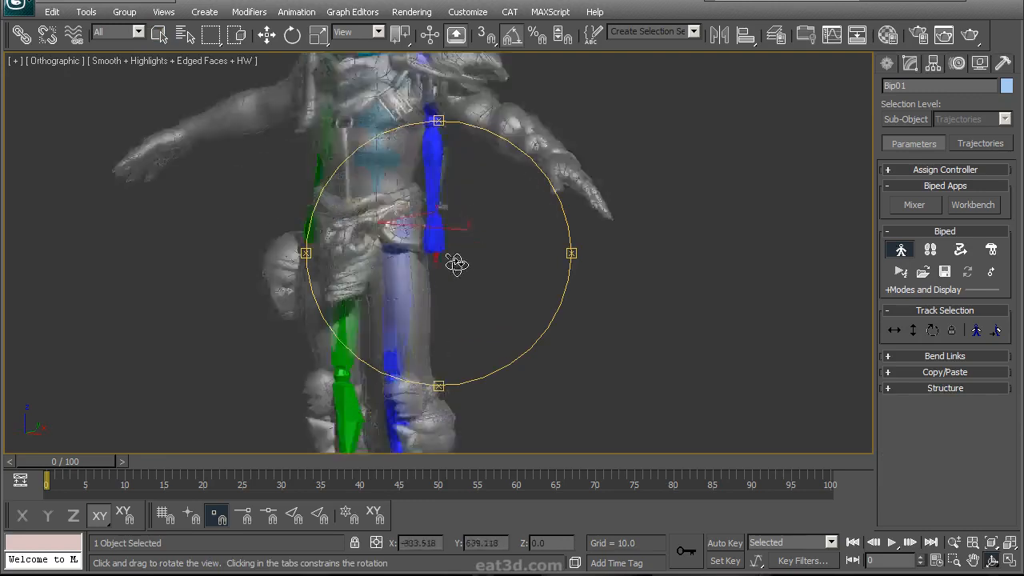
left_click_drag(552, 250, 390, 232)
scroll(396, 233, "down", 3)
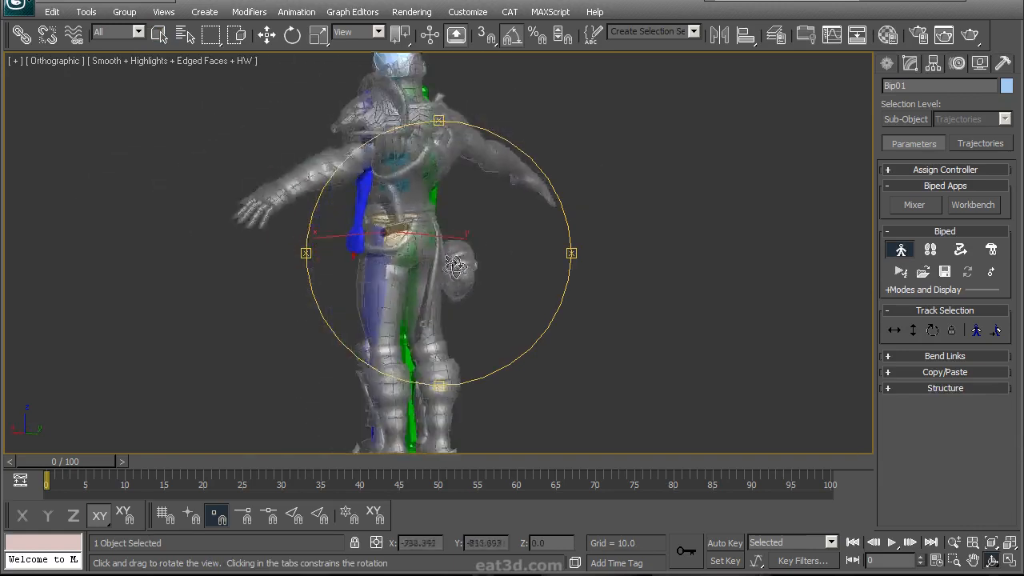
Display the scene in wireframe and move the biped's centre of mass into the character's pelvis area, checking side and front
key("r")
scroll(460, 299, "up", 7)
middle_click_drag(448, 204, 457, 167)
right_click(411, 286)
key("F3")
scroll(438, 229, "down", 5)
key("w")
scroll(450, 211, "up", 2)
key("f")
scroll(512, 283, "up", 3)
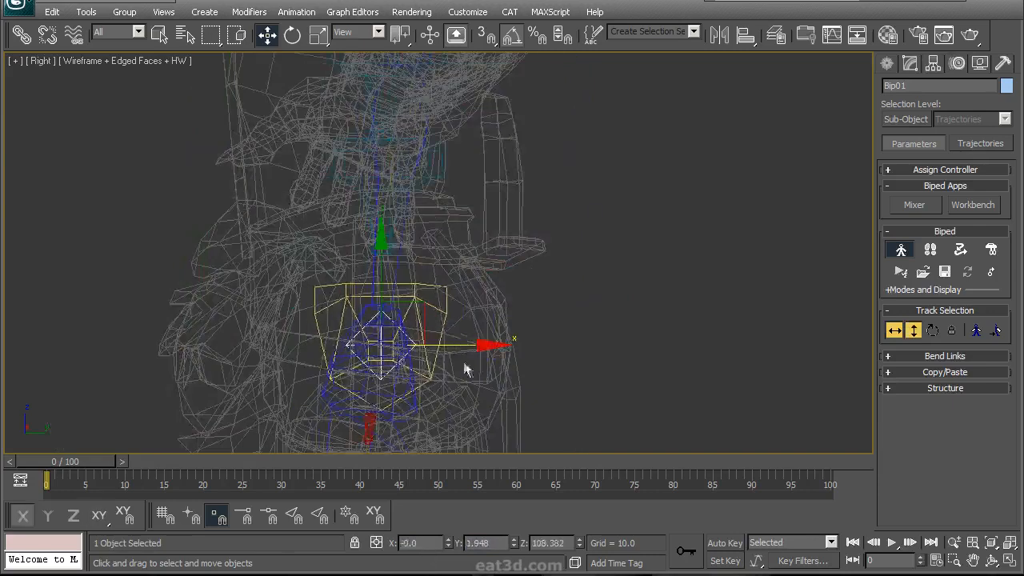
scroll(466, 369, "down", 3)
middle_click_drag(406, 312, 547, 333, "alt")
Scale the biped's pelvis in Local coordinates so its width fits the character's hips
left_click(455, 268)
middle_click_drag(478, 322, 389, 109)
scroll(456, 289, "down", 3)
left_click(350, 100)
middle_click_drag(485, 254, 520, 266, "alt")
key("r")
middle_click_drag(484, 237, 475, 215)
scroll(475, 214, "up", 3)
left_click(378, 32)
left_click(342, 88)
scroll(419, 270, "up", 3)
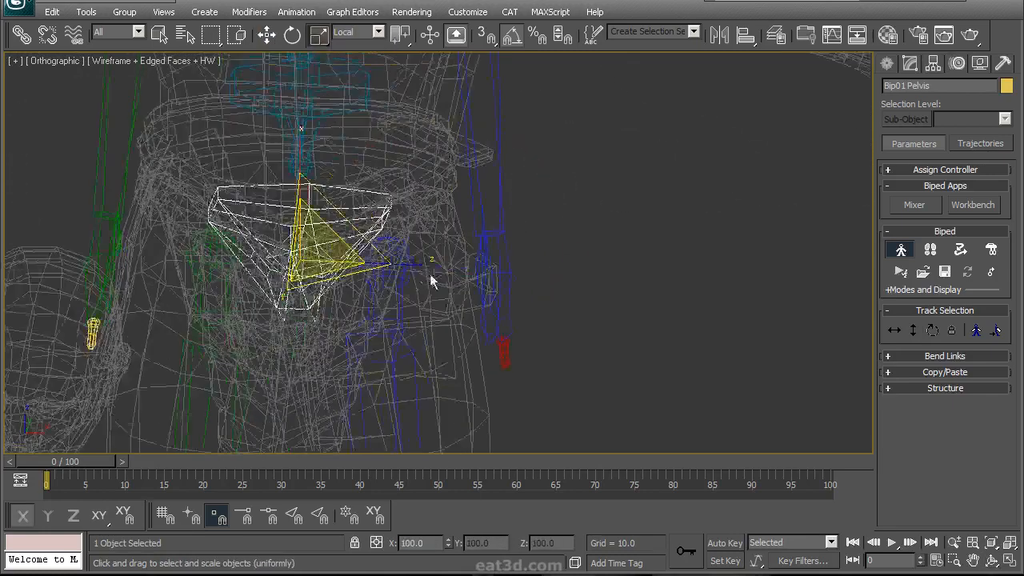
middle_click_drag(427, 258, 483, 268, "alt")
key("f")
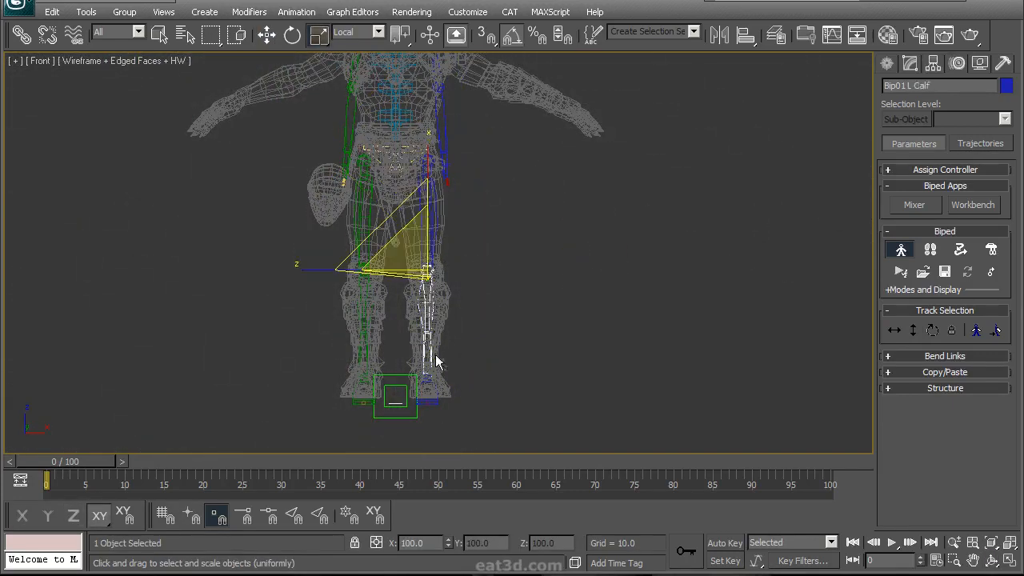
Try rotating the left thigh by -15 degrees about the Z axis, and undo the rotation
left_click(436, 384)
left_click(432, 385)
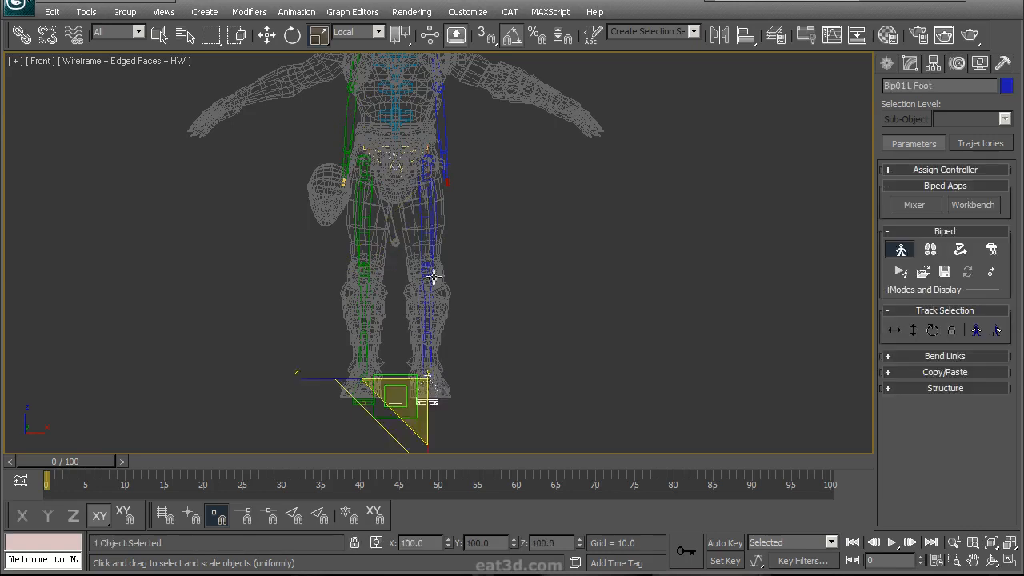
right_click(431, 223)
left_click(450, 254)
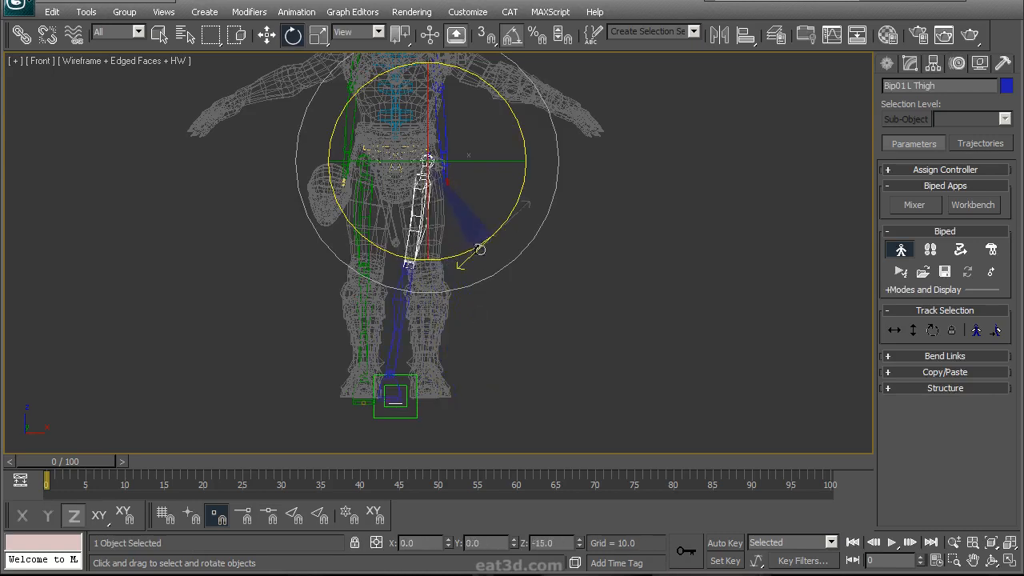
key("ctrl+z")
Scale the pelvis along its local Z axis so the hip joints line up with the mesh's legs
middle_click_drag(476, 271, 478, 252)
scroll(478, 250, "up", 1)
scroll(472, 232, "down", 1)
middle_click_drag(456, 158, 457, 222)
scroll(456, 221, "up", 1)
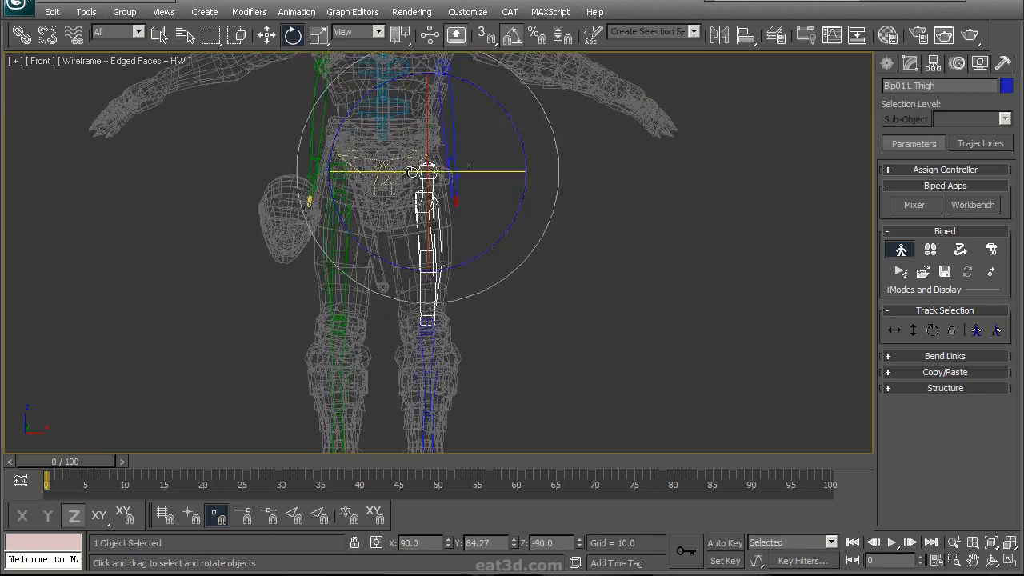
left_click(385, 165)
right_click(405, 164)
left_click(448, 205)
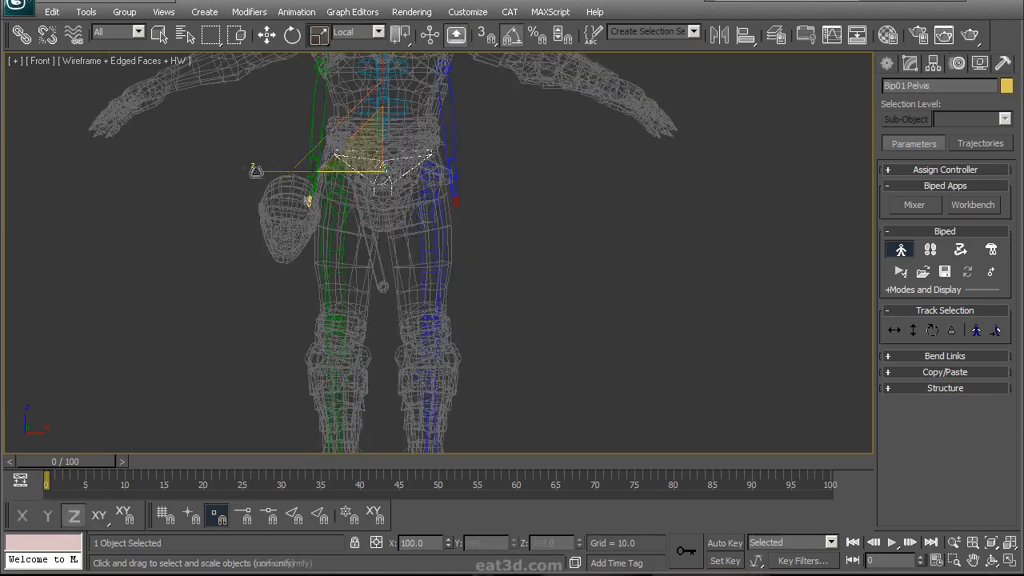
Check the left thigh against the mesh's leg and scale the pelvis to about 95% along its local Z axis
left_click(432, 255)
scroll(473, 277, "down", 2)
middle_click_drag(472, 277, 467, 199)
right_click(467, 187)
left_click(483, 219)
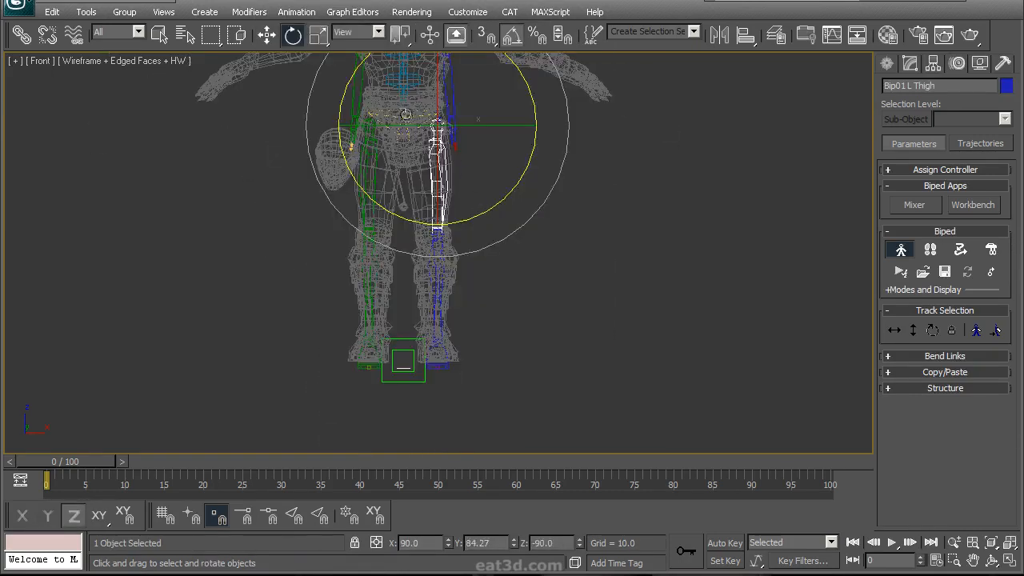
left_click(414, 120)
right_click(414, 120)
left_click(434, 136)
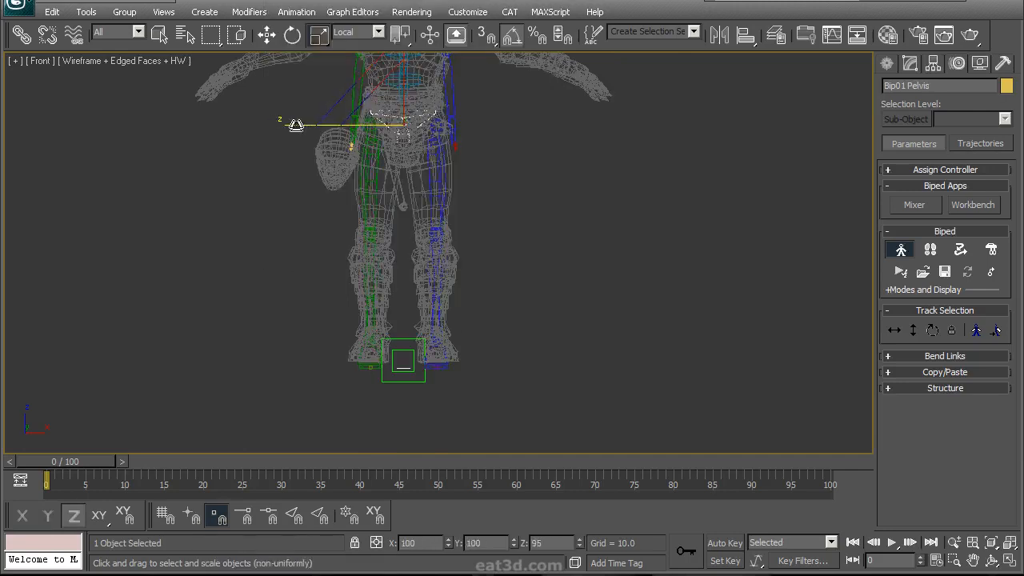
Rotate the left thigh so it follows the direction of the character's upper leg from the side and the front
middle_click_drag(445, 220, 352, 232, "alt")
scroll(460, 258, "up", 4)
left_click(268, 145)
middle_click_drag(397, 200, 457, 222)
right_click(452, 229)
left_click(469, 247)
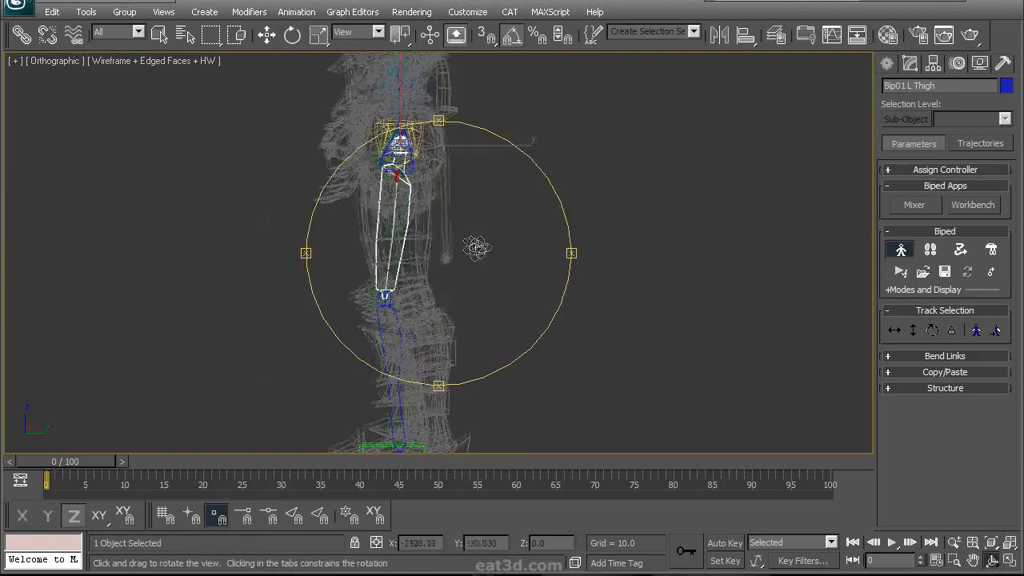
left_click_drag(446, 234, 450, 233)
middle_click_drag(451, 233, 542, 261, "alt")
scroll(528, 272, "up", 5)
middle_click_drag(500, 368, 480, 160)
Scale the left calf along its local X axis to about 105% so it reaches the character's ankle
left_click(460, 204)
left_click(478, 213)
right_click(477, 154)
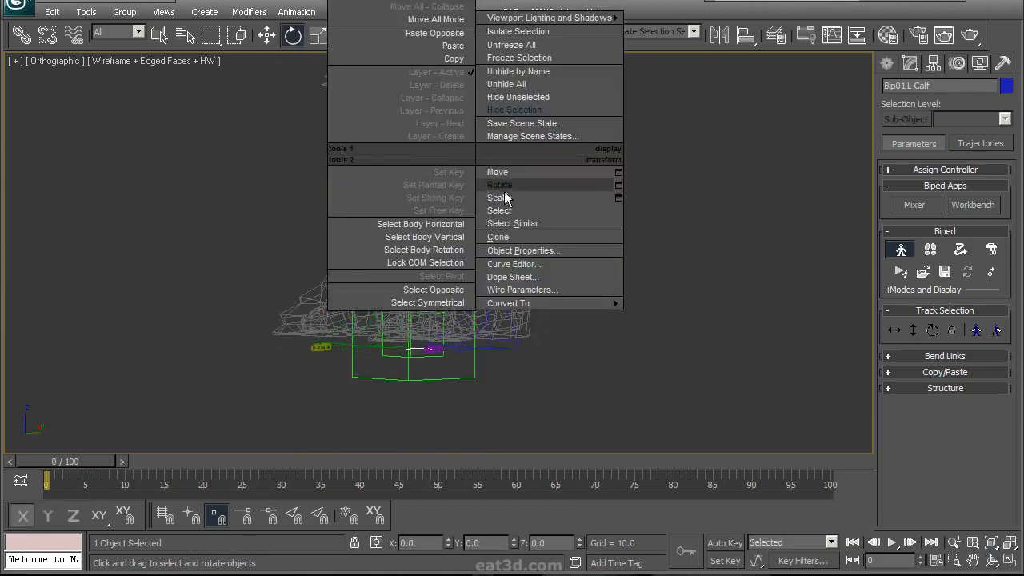
left_click(500, 197)
scroll(515, 215, "up", 8)
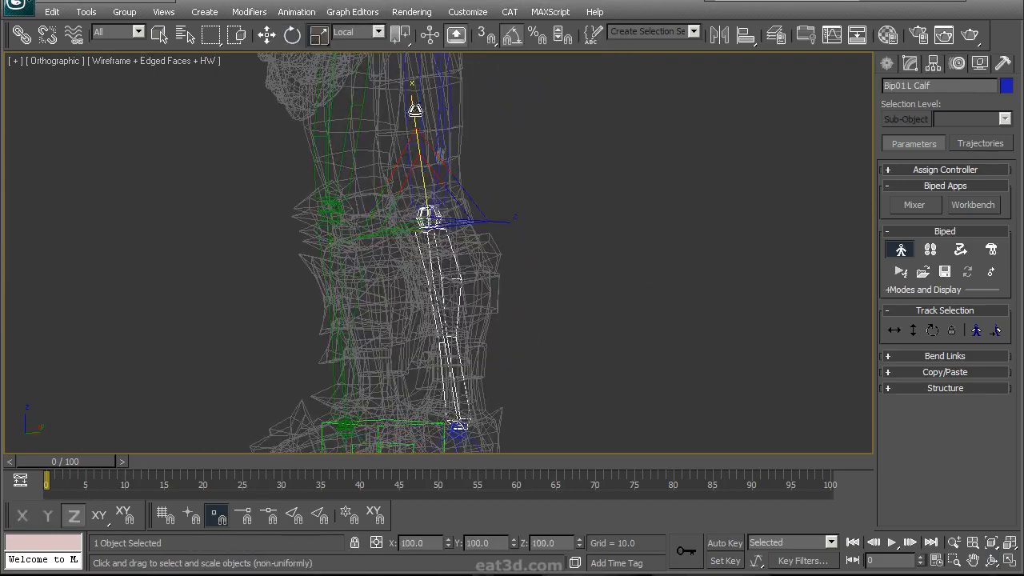
key("ctrl+r")
mouse_move(482, 272)
left_mouse_down()
mouse_move(464, 211)
mouse_move(475, 265)
mouse_move(430, 254)
mouse_move(441, 256)
left_mouse_up()
right_click(441, 256)
scroll(472, 184, "down", 5)
middle_click_drag(480, 172, 457, 245)
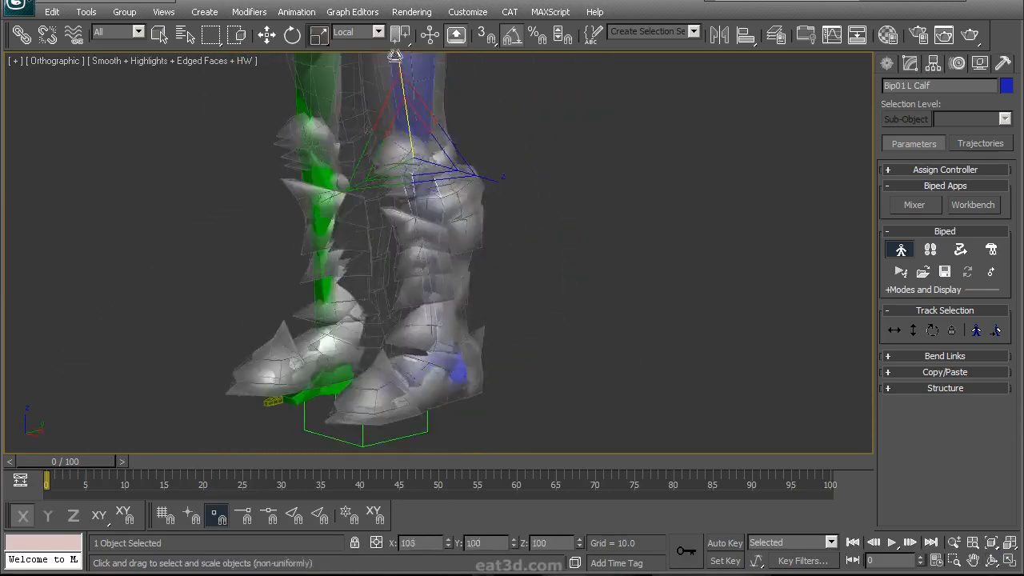
Inspect the left foot's toe bones in wireframe and set the biped's Toe Links to 1
key("F3")
scroll(489, 256, "up", 6)
left_click(448, 222)
key("ctrl+r")
left_click_drag(400, 232, 432, 240)
scroll(432, 240, "up", 5)
right_click(271, 275)
left_click(270, 274)
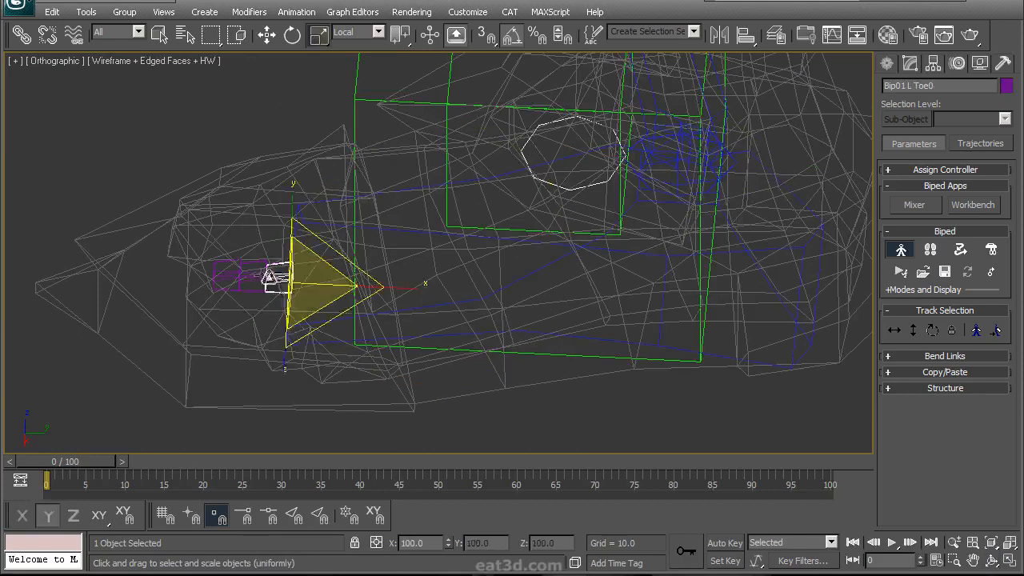
left_click(254, 277)
key("ctrl+r")
left_click_drag(359, 279, 420, 267)
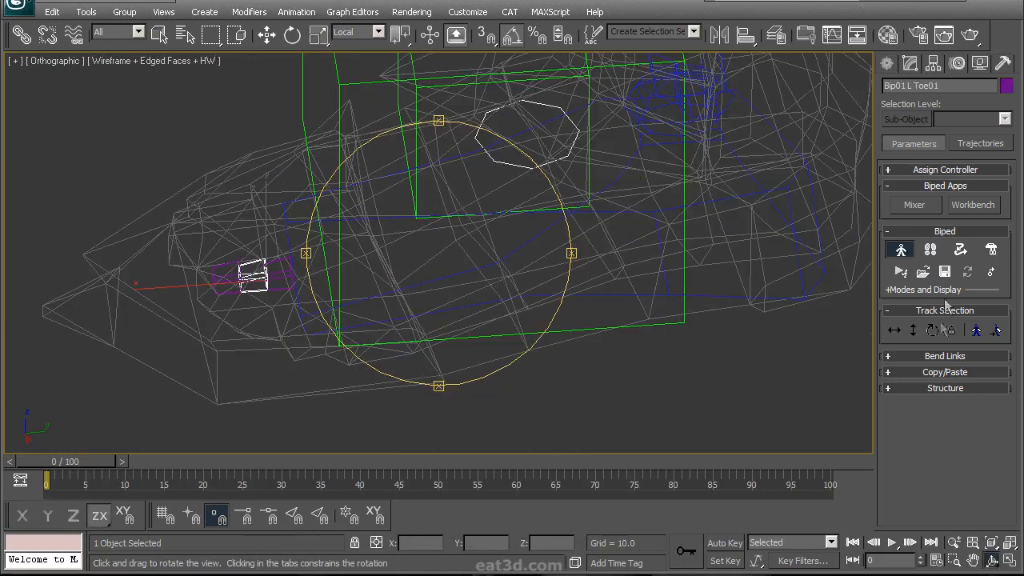
left_click(946, 388)
left_click_drag(897, 358, 897, 303)
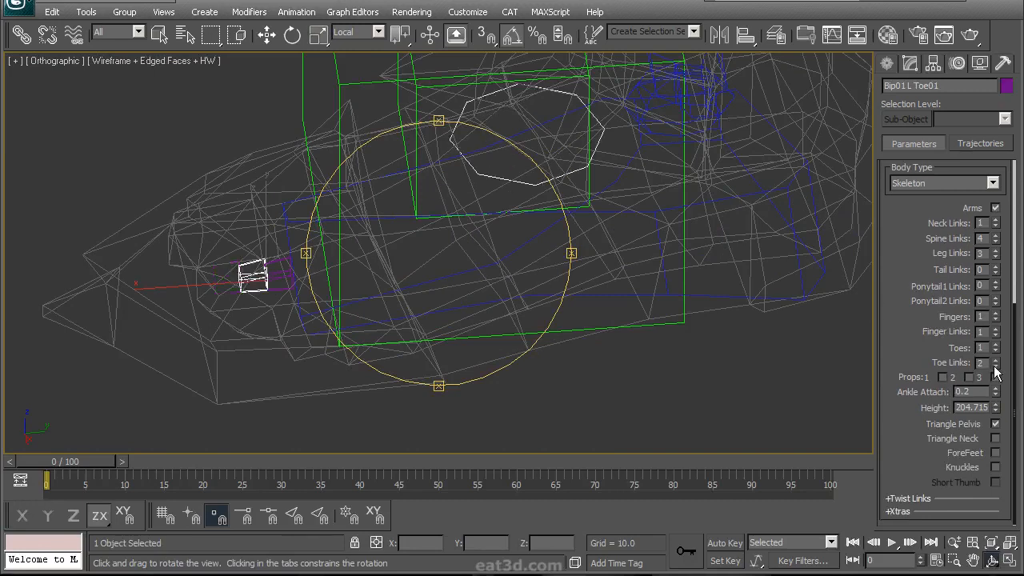
left_click_drag(428, 233, 470, 295)
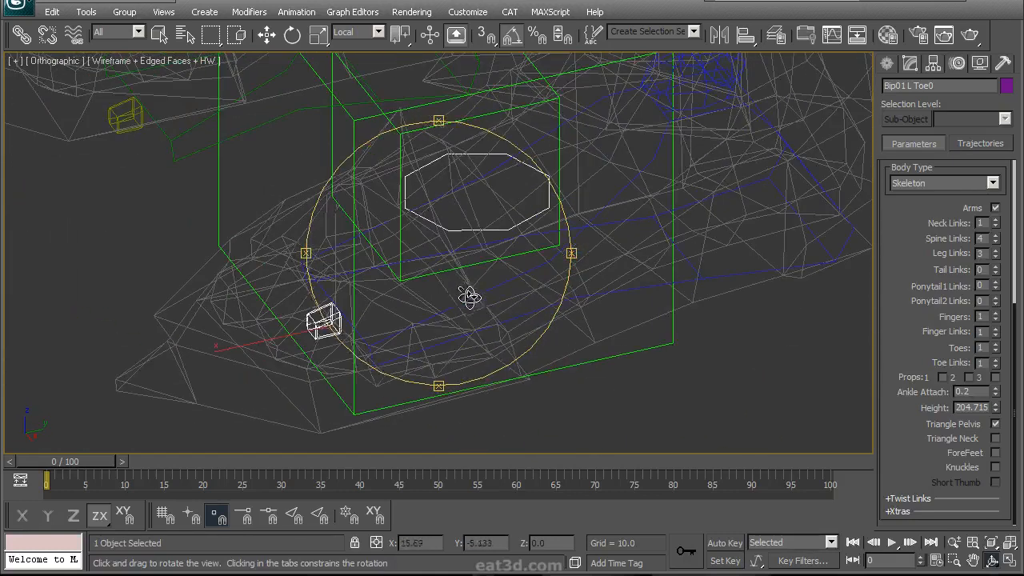
Select the left foot bone and rotate it to line up with the character's boot
key("r")
middle_click_drag(511, 284, 551, 192, "alt")
left_click(602, 300)
right_click(551, 186)
left_click(573, 215)
left_click_drag(578, 230, 552, 231)
mouse_move(537, 232)
middle_mouse_down("alt")
mouse_move(507, 231)
mouse_move(528, 226)
middle_mouse_up("alt")
mouse_move(583, 229)
left_mouse_down()
mouse_move(602, 220)
mouse_move(588, 227)
left_mouse_up()
mouse_move(570, 220)
middle_mouse_down("alt")
mouse_move(536, 198)
mouse_move(512, 240)
mouse_move(526, 260)
mouse_move(506, 291)
middle_mouse_up("alt")
Rotate the left calf by -5 degrees about its local X axis, with the scene in shaded display
left_click(485, 232)
key("F3")
scroll(525, 261, "up", 3)
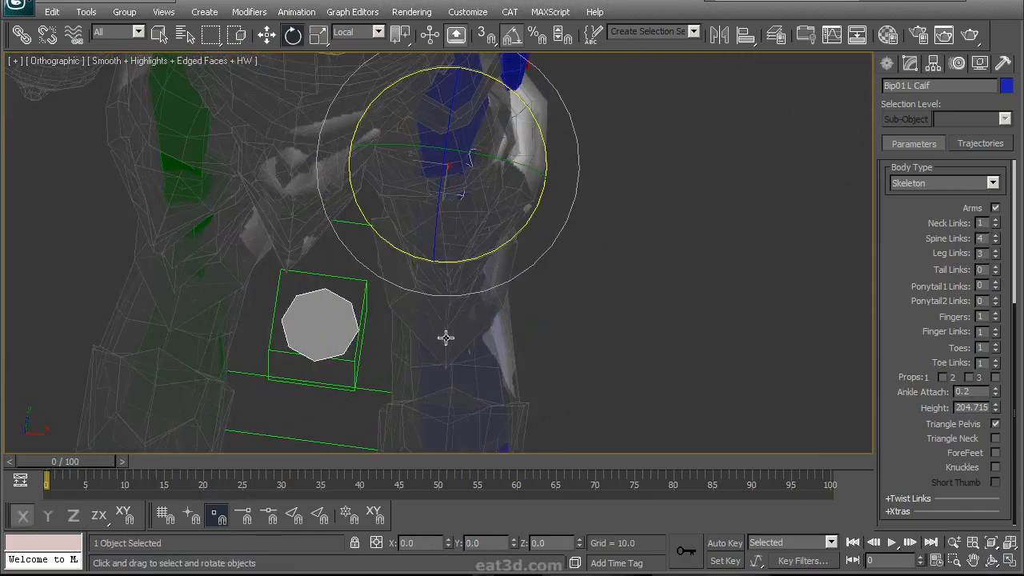
middle_click_drag(448, 269, 478, 267, "alt")
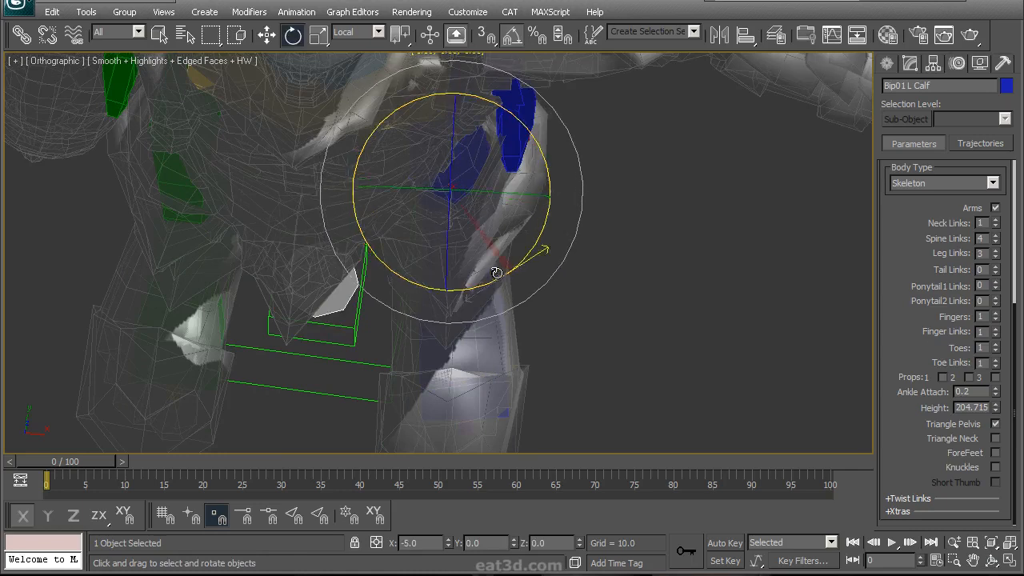
mouse_move(496, 272)
middle_mouse_down("alt")
mouse_move(418, 238)
mouse_move(510, 263)
middle_mouse_up("alt")
Rotate the left thigh about its local X axis to match the outward turn of the character's leg
left_click(462, 170)
middle_click_drag(507, 201, 502, 229, "alt")
scroll(505, 256, "up", 4)
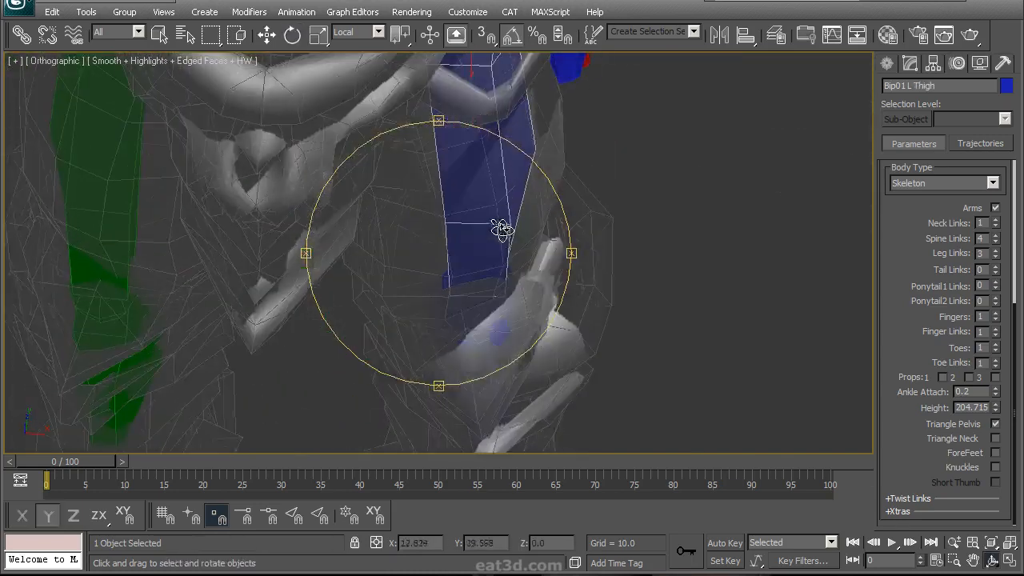
middle_click_drag(491, 195, 486, 306)
scroll(486, 306, "down", 5)
middle_click_drag(478, 216, 484, 257, "alt")
key("e")
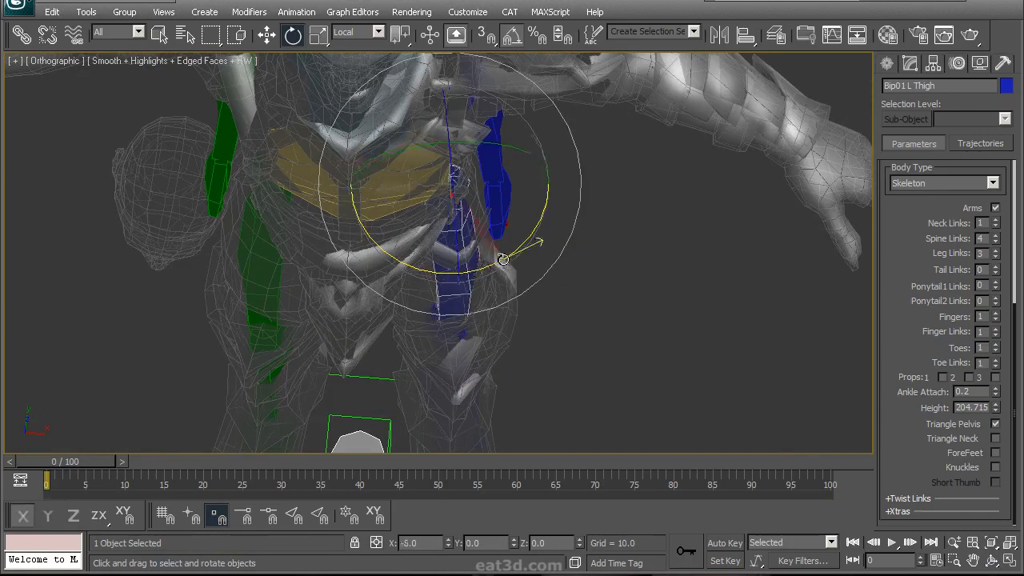
Select the left foot bone and scale it to fit the volume of the character's boot
middle_click_drag(492, 384, 476, 226)
scroll(475, 228, "up", 3)
middle_click_drag(479, 233, 475, 229, "alt")
left_click(432, 172)
left_click(434, 380)
middle_click_drag(448, 352, 413, 280, "alt")
scroll(414, 279, "up", 4)
key("r")
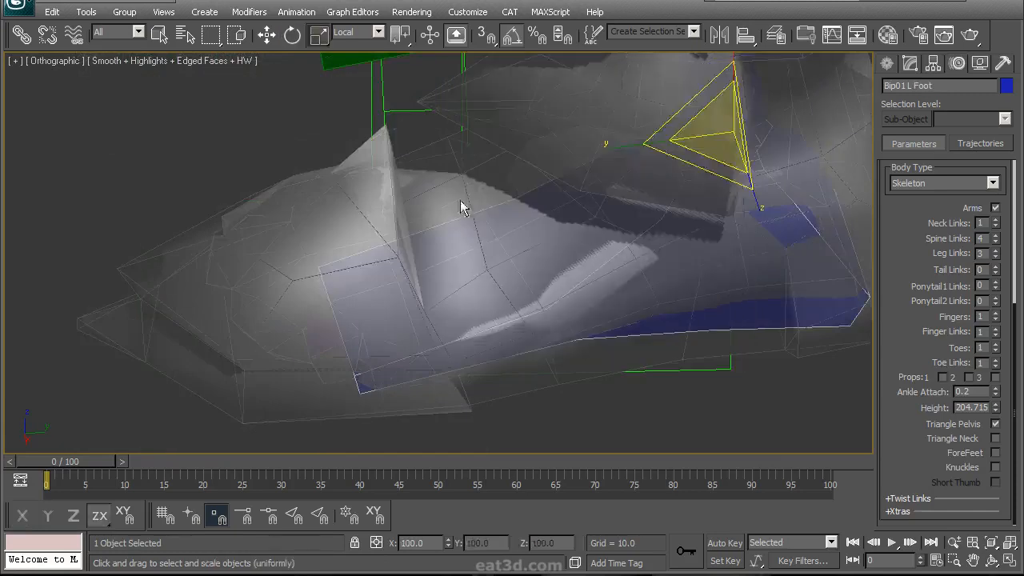
middle_click_drag(621, 142, 424, 304, "alt")
Lengthen the left toe bone along its local X axis so it reaches the tip of the boot
left_click(423, 304)
left_click_drag(134, 318, 16, 328)
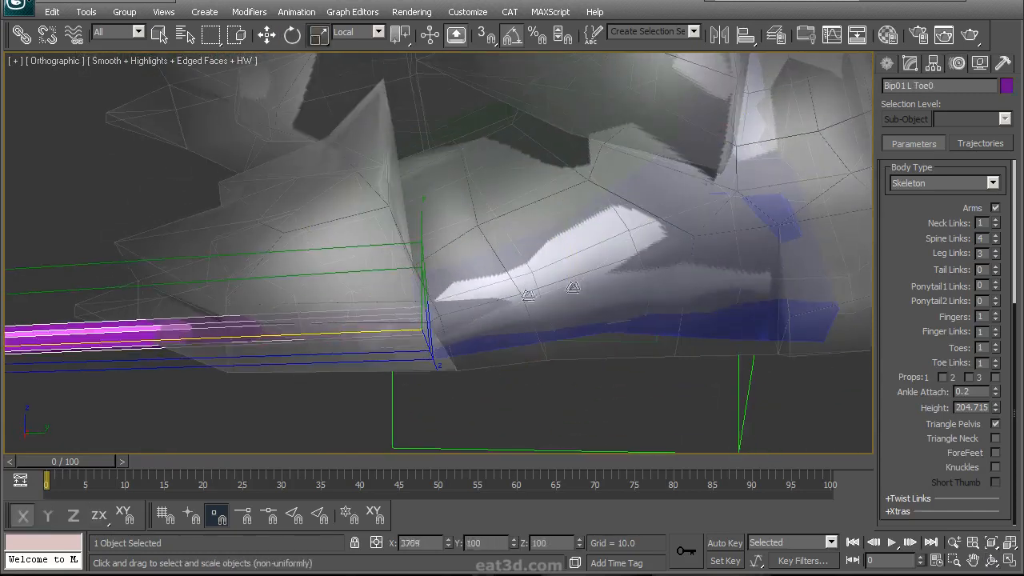
middle_click_drag(514, 319, 395, 335, "alt")
left_click_drag(424, 337, 339, 336)
middle_click_drag(338, 337, 459, 301, "alt")
Widen the left toe bone along its local Z axis to span the boot's front, and select the left foot bone
left_click_drag(269, 231, 10, 230)
key("ctrl+z")
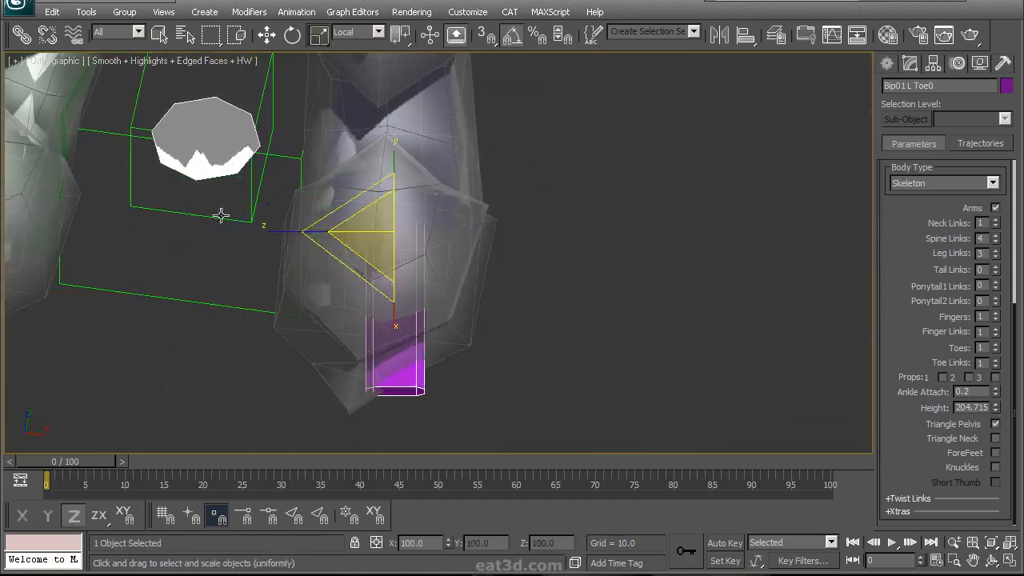
middle_click_drag(184, 236, 484, 272, "alt")
left_click(453, 228)
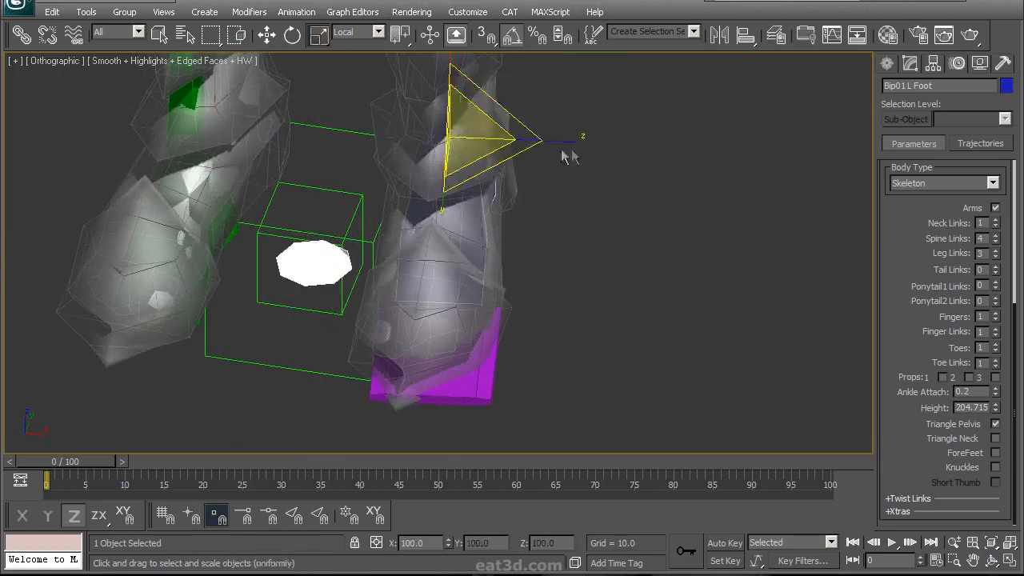
Scale the left foot bone along its local Z axis to match the width of the character's ankle
left_click_drag(600, 142, 601, 142)
middle_click_drag(448, 192, 400, 383)
middle_click_drag(400, 382, 439, 304, "alt")
left_click(441, 238)
middle_click_drag(504, 220, 490, 299, "alt")
middle_click_drag(627, 158, 272, 167, "alt")
scroll(477, 148, "down", 4)
middle_click_drag(302, 202, 468, 316, "alt")
Widen the left leg bone along its local Z axis to fit the leg, and select the left thigh with its child bones
left_click(450, 134)
scroll(468, 316, "up", 2)
middle_click_drag(521, 227, 524, 224, "alt")
left_click_drag(588, 154, 632, 156)
middle_click_drag(593, 208, 391, 269, "alt")
double_click(448, 255)
middle_click_drag(320, 232, 379, 184, "alt")
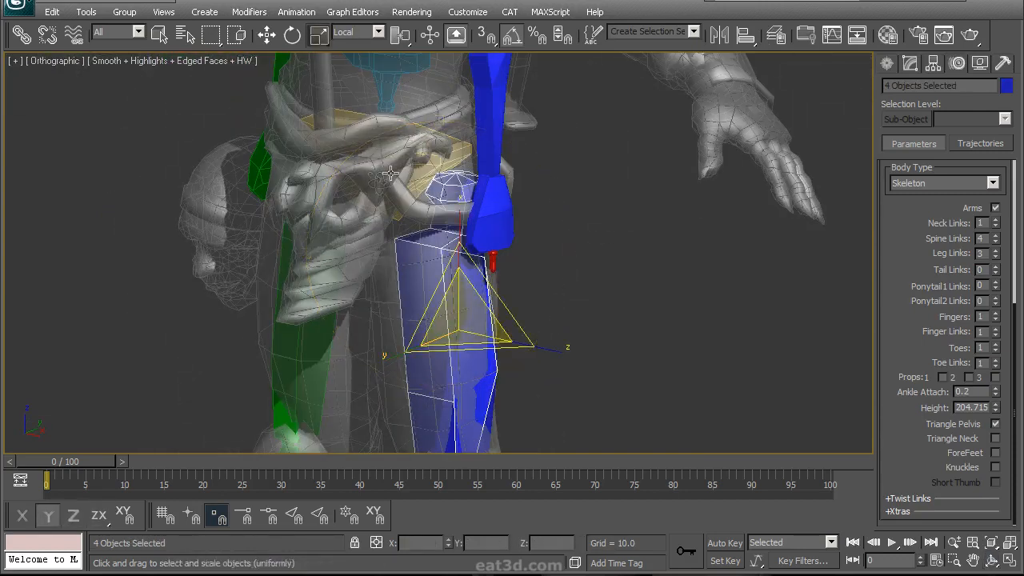
Select the lowest spine bone and set the Biped's Spine Links to 3
left_click(409, 161)
middle_click_drag(408, 159, 356, 144, "alt")
middle_click_drag(416, 104, 448, 300)
left_click(451, 277)
scroll(451, 277, "up", 4)
middle_click_drag(540, 215, 448, 298)
scroll(364, 290, "down", 4)
left_click_drag(892, 289, 892, 339)
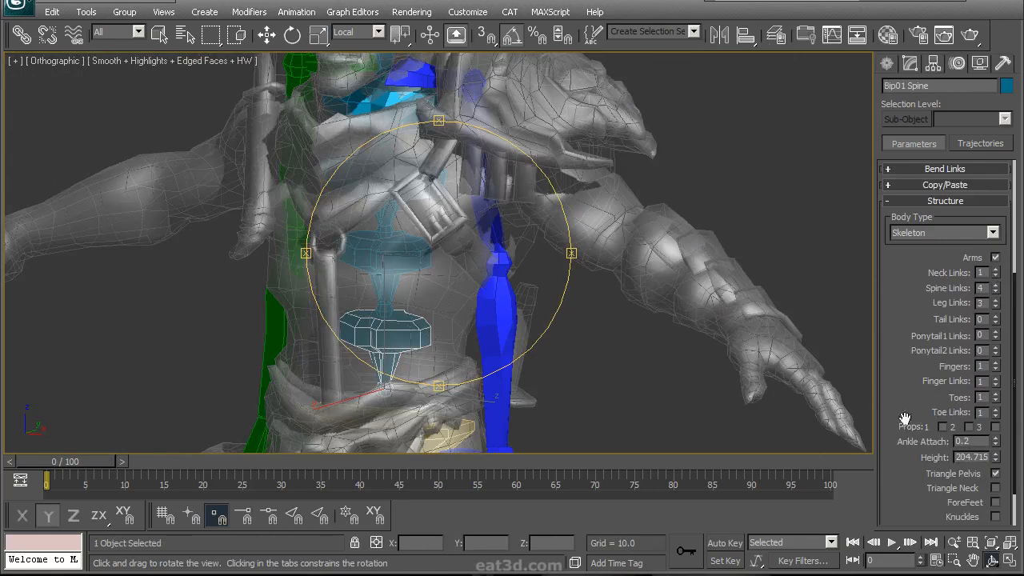
left_click_drag(900, 380, 900, 397)
left_click_drag(554, 307, 480, 304)
scroll(515, 299, "down", 3)
Shorten the lowest spine bone along its local X axis with non-uniform scale
scroll(511, 300, "up", 5)
key("r")
left_click_drag(365, 326, 365, 358)
key("ctrl+r")
left_click_drag(481, 339, 474, 296)
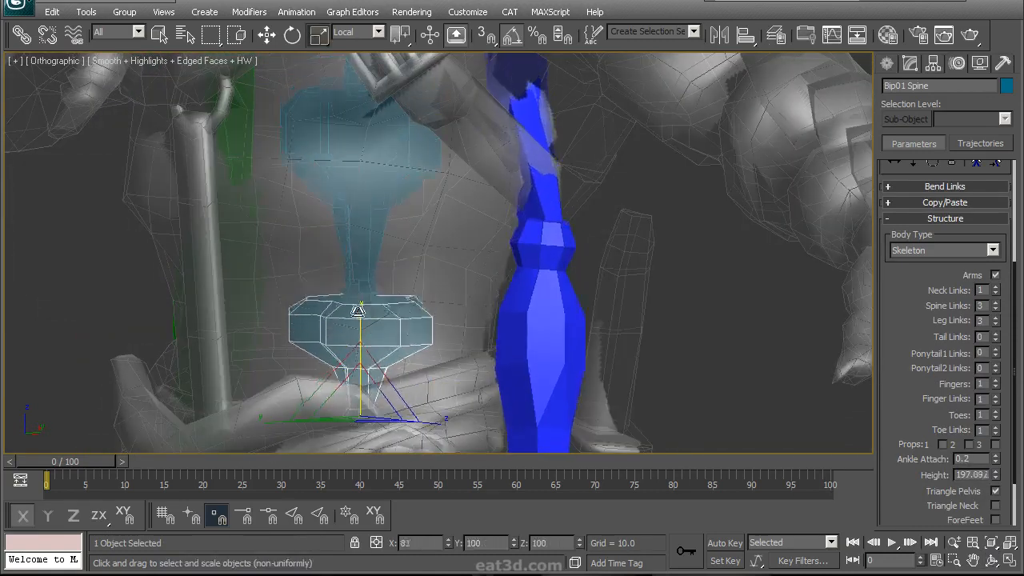
Select the middle spine bone and shorten it along its local X axis to about 50 percent
key("ctrl+r")
left_click_drag(381, 242, 512, 263)
left_click_drag(363, 180, 373, 237)
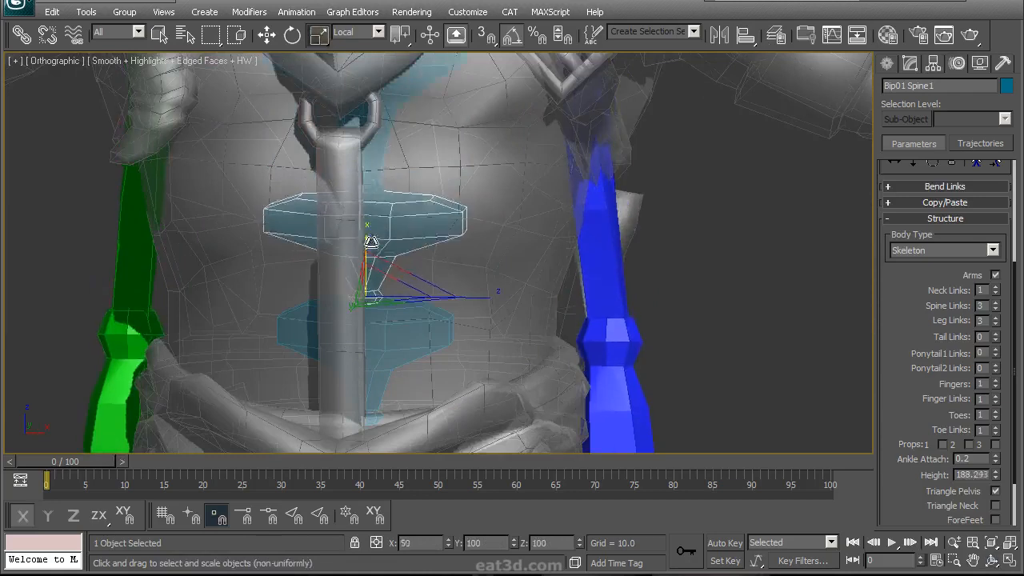
middle_click_drag(491, 298, 459, 252, "alt")
Reselect the lowest spine bone and fine-tune its length along local X to sit just above the waist
left_click(405, 230)
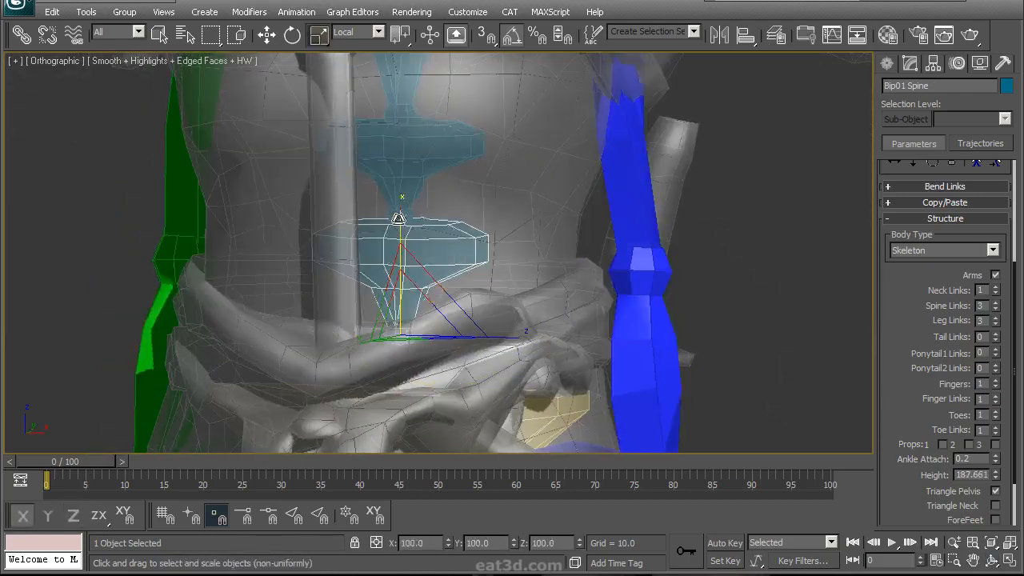
left_click_drag(493, 158, 507, 226)
middle_click_drag(468, 266, 497, 239, "alt")
scroll(488, 181, "down", 2)
scroll(458, 203, "up", 4)
left_click(468, 265)
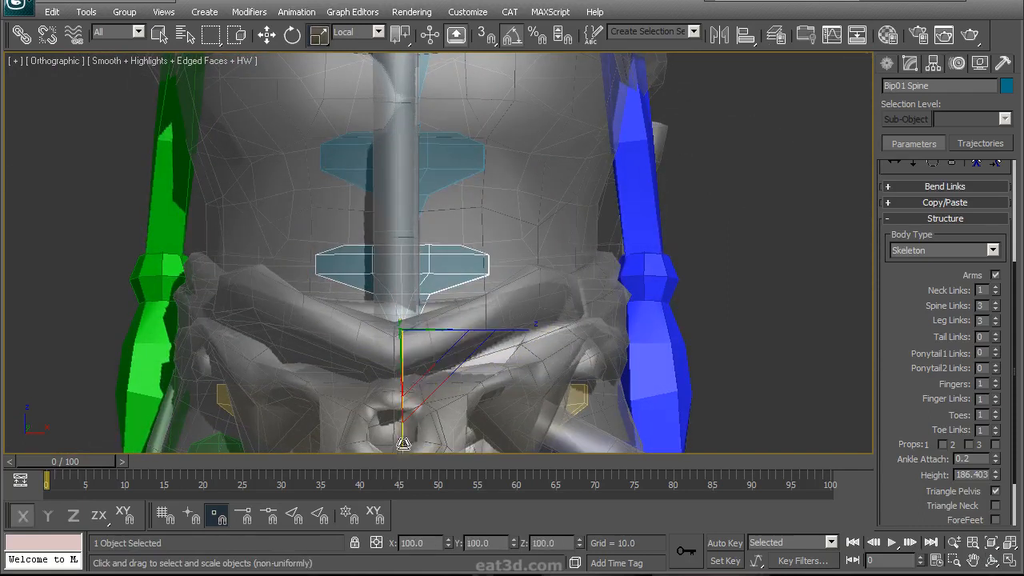
left_click_drag(403, 443, 406, 437)
middle_click_drag(403, 419, 404, 211, "alt")
Select the top spine bone and lengthen it along its local X axis to reach the base of the neck
left_click(400, 172)
middle_click_drag(400, 172, 492, 216, "alt")
middle_click_drag(406, 125, 583, 158, "alt")
middle_click_drag(478, 184, 473, 296, "alt")
right_click(373, 276)
left_click(406, 310)
left_click(410, 277)
key("r")
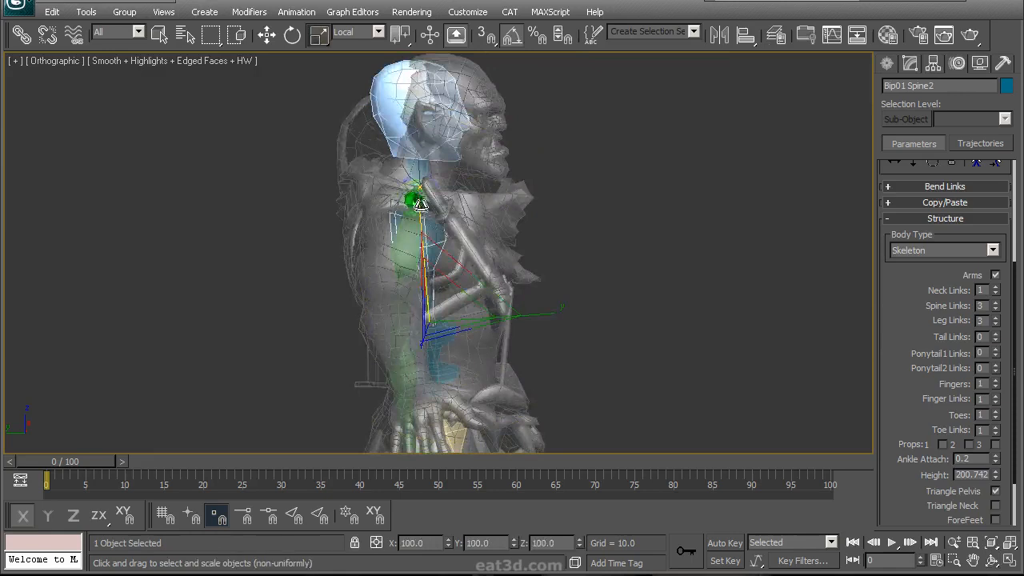
middle_click_drag(499, 184, 459, 336, "alt")
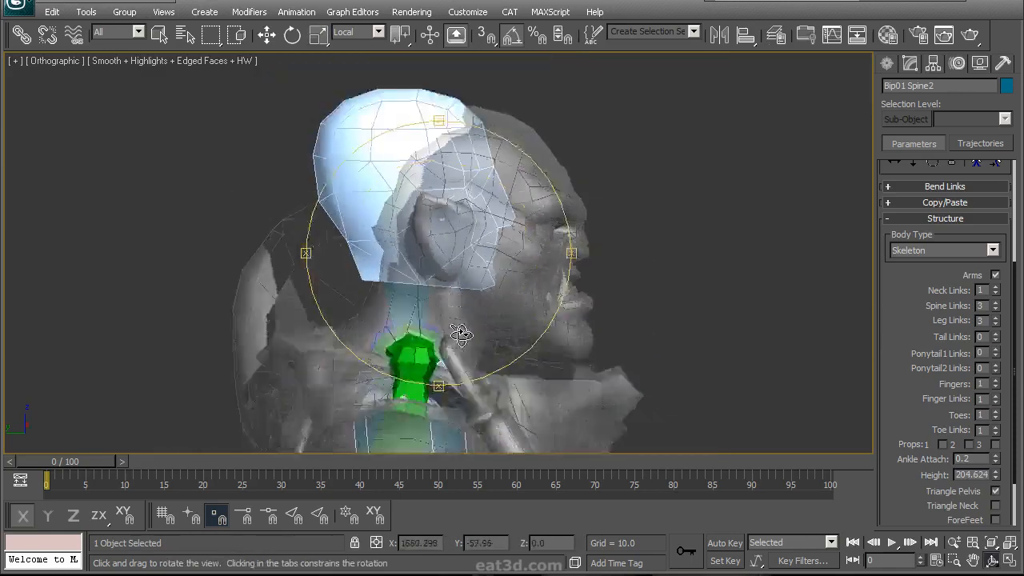
Select the neck bone and rotate it about its local Z axis to follow the forward lean of the character's neck
scroll(439, 335, "up", 5)
middle_click_drag(475, 389, 490, 276, "alt")
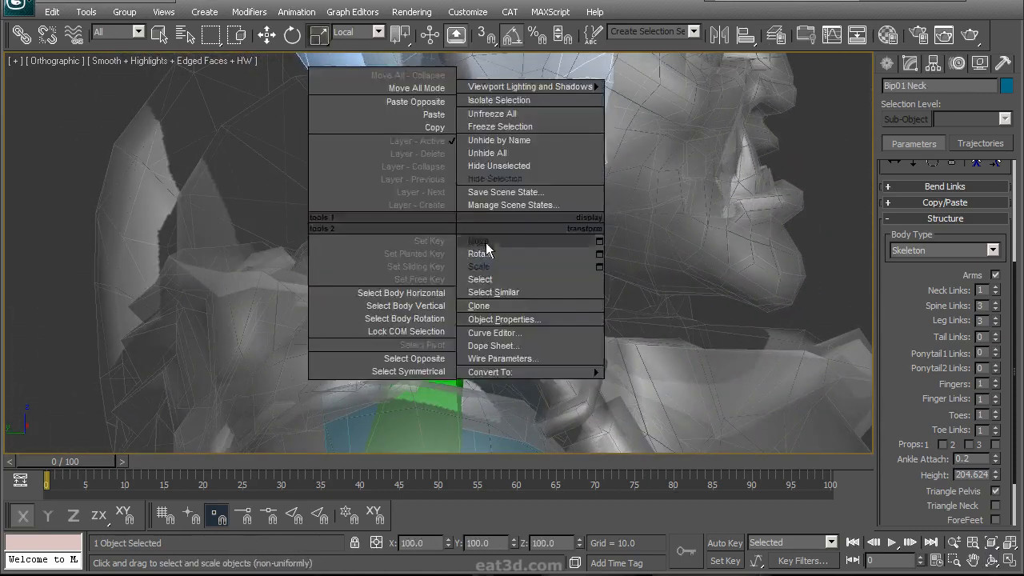
left_click_drag(512, 227, 530, 240)
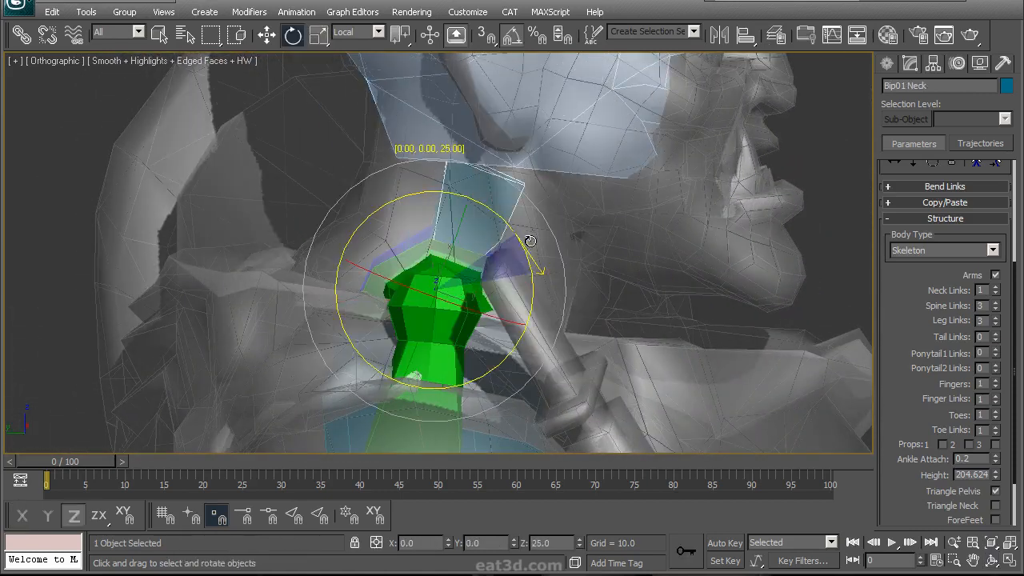
middle_click_drag(528, 240, 613, 333, "alt")
key("e")
scroll(541, 395, "up", 5)
left_click_drag(471, 298, 478, 309)
middle_click_drag(479, 309, 498, 293, "alt")
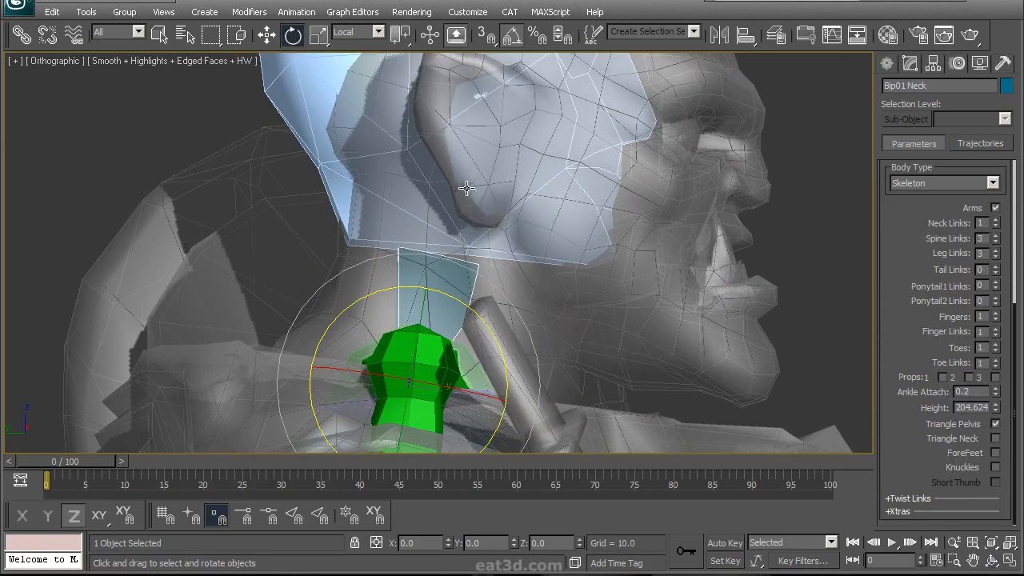
middle_click_drag(461, 187, 469, 173, "alt")
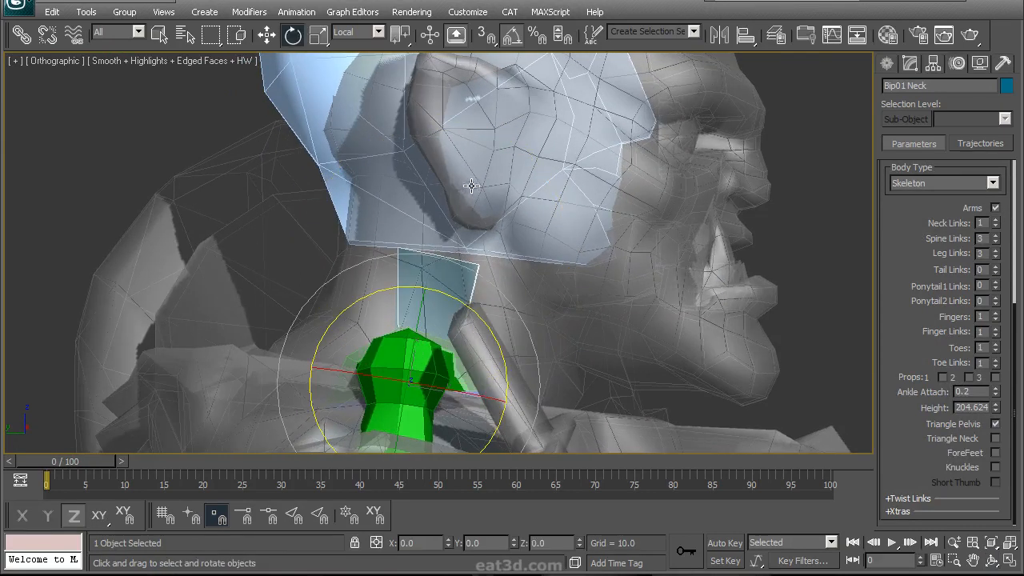
Lengthen the neck bone along its local X axis so it reaches the base of the skull
right_click(440, 269)
left_click(460, 313)
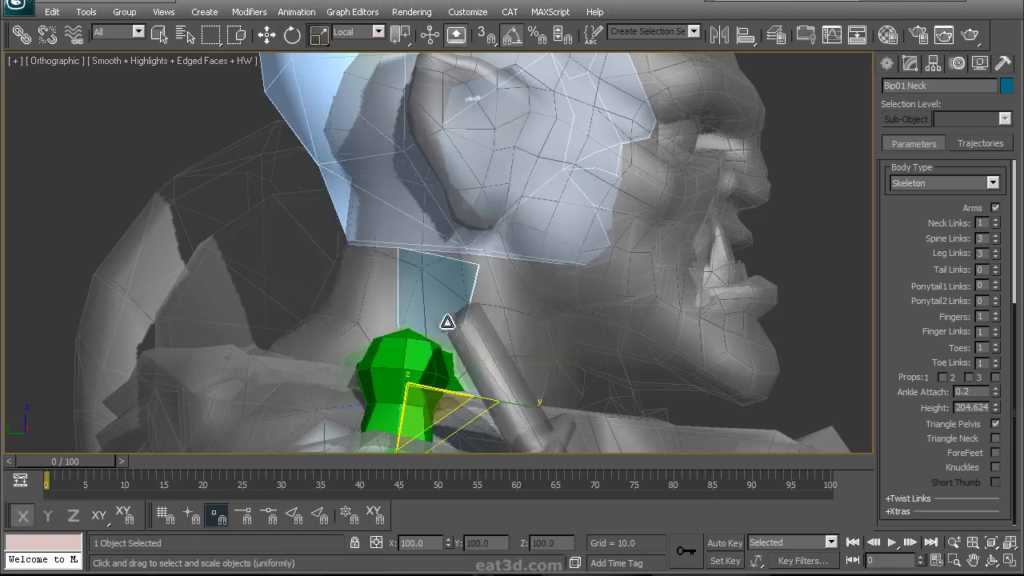
middle_click_drag(455, 317, 434, 282)
scroll(408, 422, "down", 2)
left_click_drag(394, 430, 379, 455)
Select the head bone and rotate it about its local Z axis to level it with the character's head
middle_click_drag(502, 212, 492, 270)
middle_click_drag(492, 270, 470, 280, "alt")
left_click(514, 231)
right_click(470, 243)
left_click(493, 276)
middle_click_drag(511, 220, 537, 258)
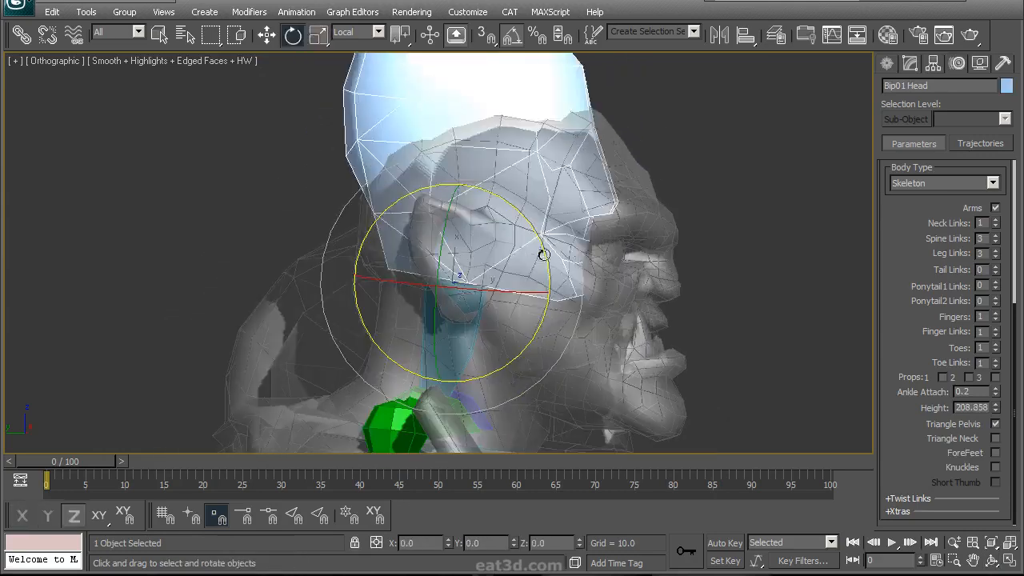
Shorten the head bone along its local X axis to the skull's height and widen it along local Z
right_click(433, 188)
left_click(473, 212)
middle_click_drag(473, 212, 443, 189, "alt")
left_click_drag(440, 168, 437, 193)
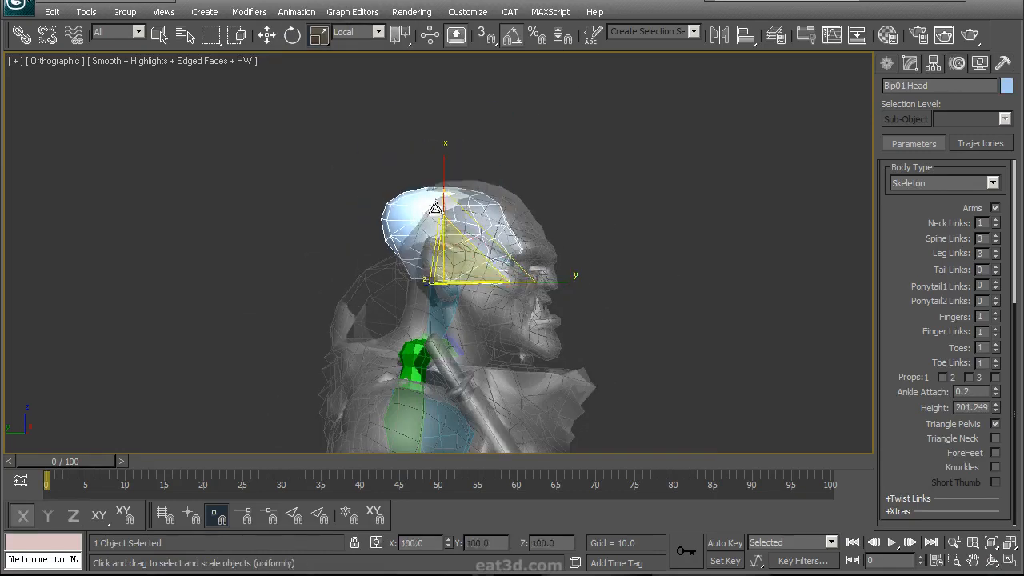
middle_click_drag(548, 256, 457, 286, "alt")
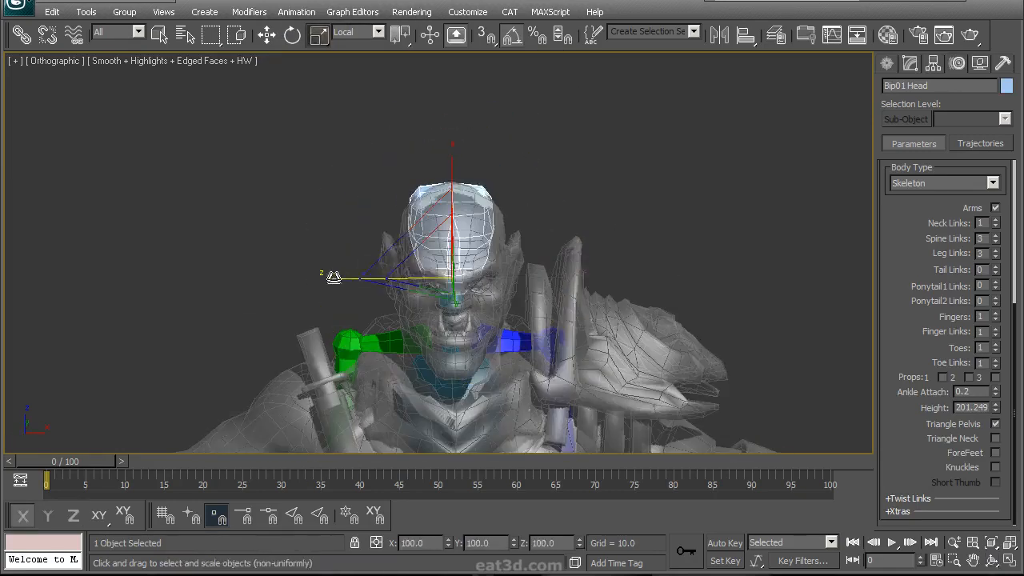
middle_click_drag(349, 277, 497, 248, "alt")
Widen the neck bone along its local Z axis to about 145 percent and scale it along local Y to fill the neck
left_click(477, 178)
middle_click_drag(549, 210, 497, 214, "alt")
left_click_drag(344, 258, 333, 254)
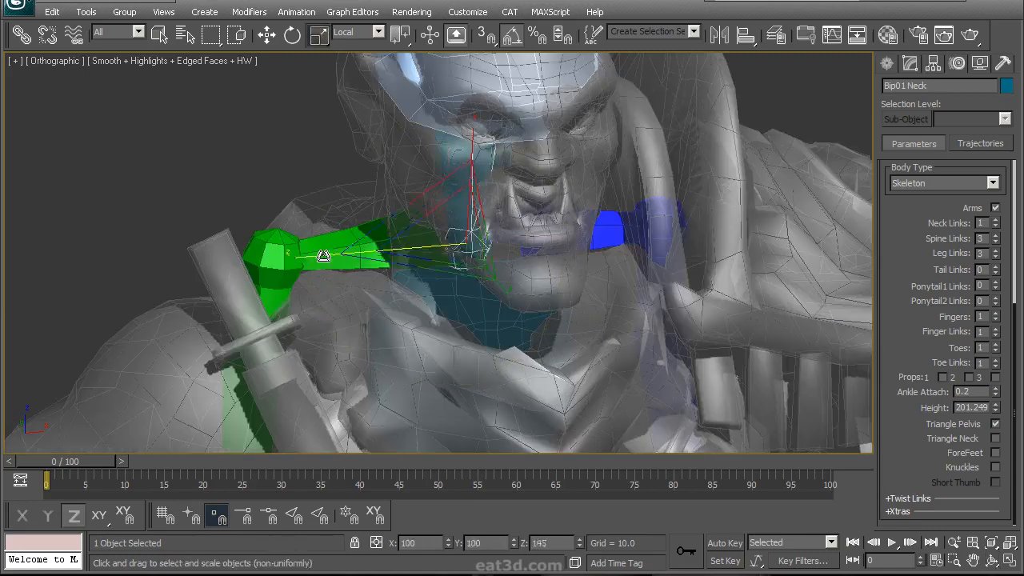
middle_click_drag(268, 257, 572, 215, "alt")
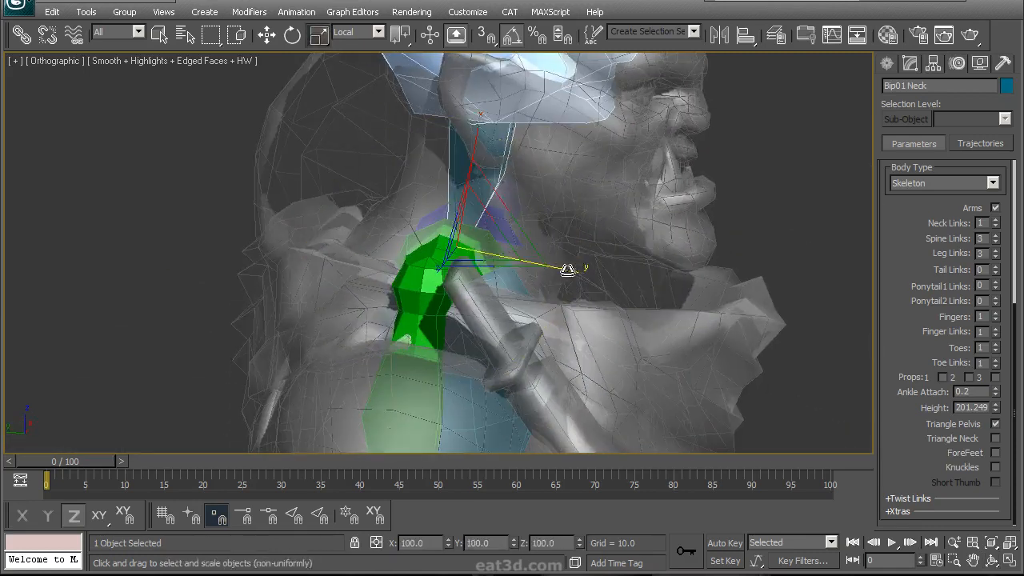
middle_click_drag(629, 284, 513, 192, "alt")
scroll(513, 192, "up", 2)
Select the right clavicle bone and move it along its local Y axis in the side view
right_click(478, 201)
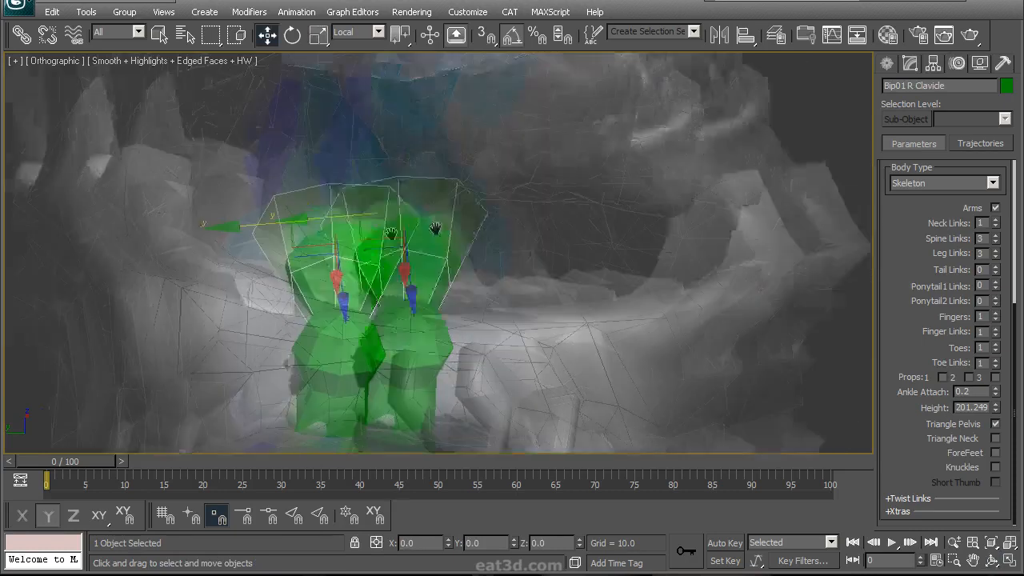
middle_click_drag(416, 240, 447, 275, "alt")
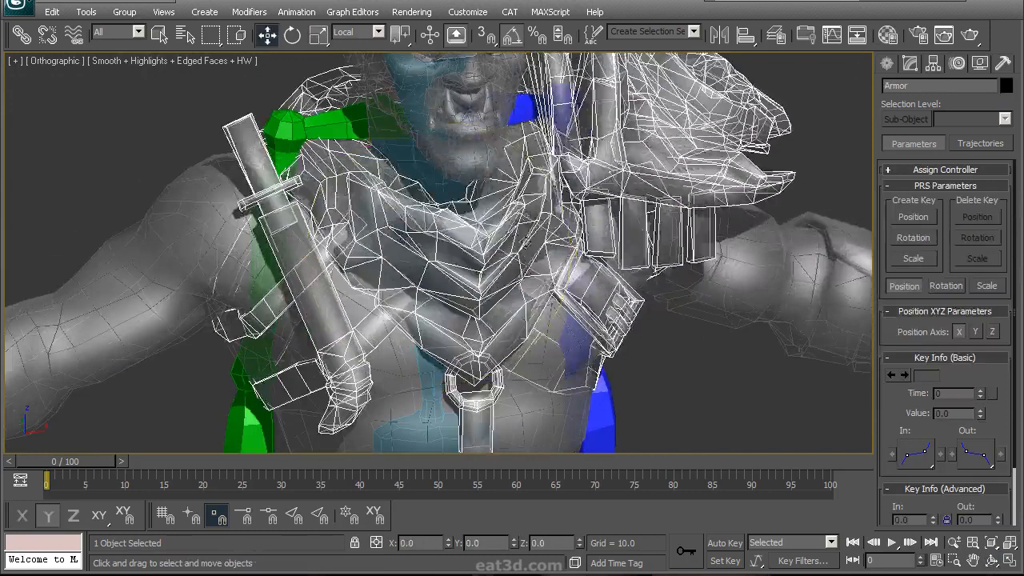
Hide the Armor mesh and freeze the Body mesh to get clear access to the bones
right_click(581, 216)
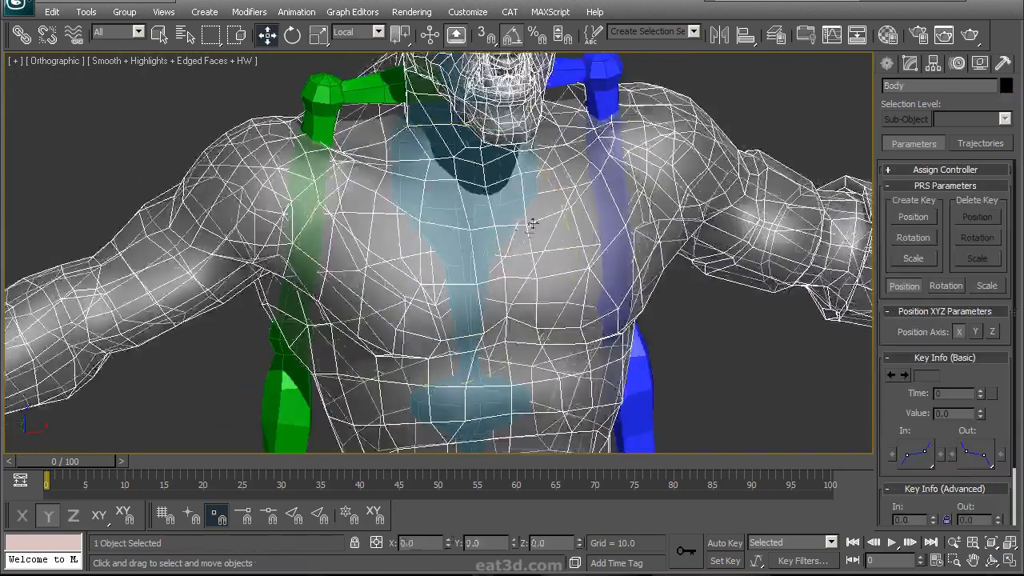
middle_click_drag(532, 226, 474, 206, "alt")
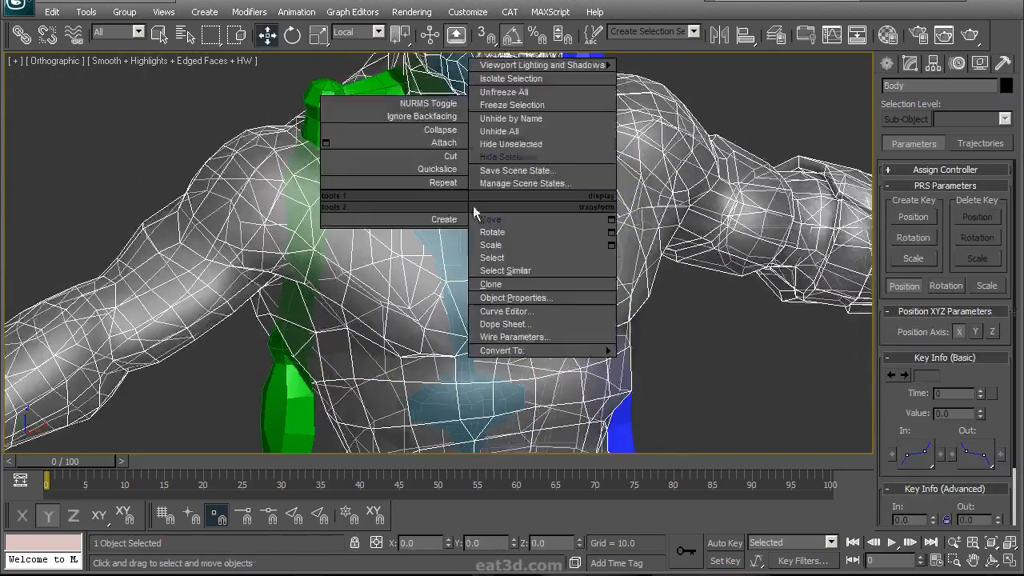
left_click(512, 105)
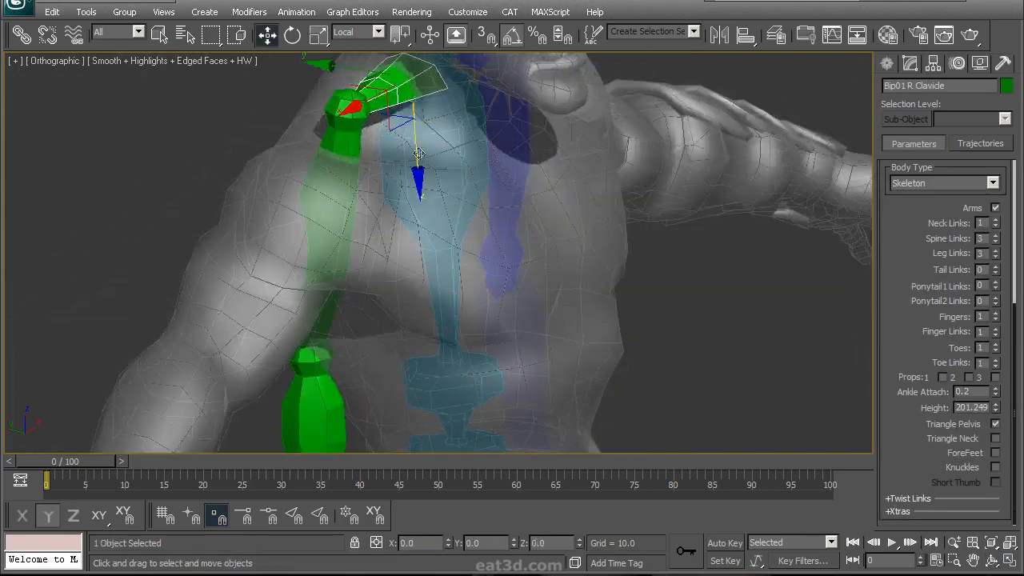
Move the right clavicle along its local Z and X axes down into the shoulder area of the body
middle_click_drag(417, 179, 304, 122, "alt")
middle_click_drag(377, 111, 478, 149, "alt")
middle_click_drag(503, 235, 575, 187, "alt")
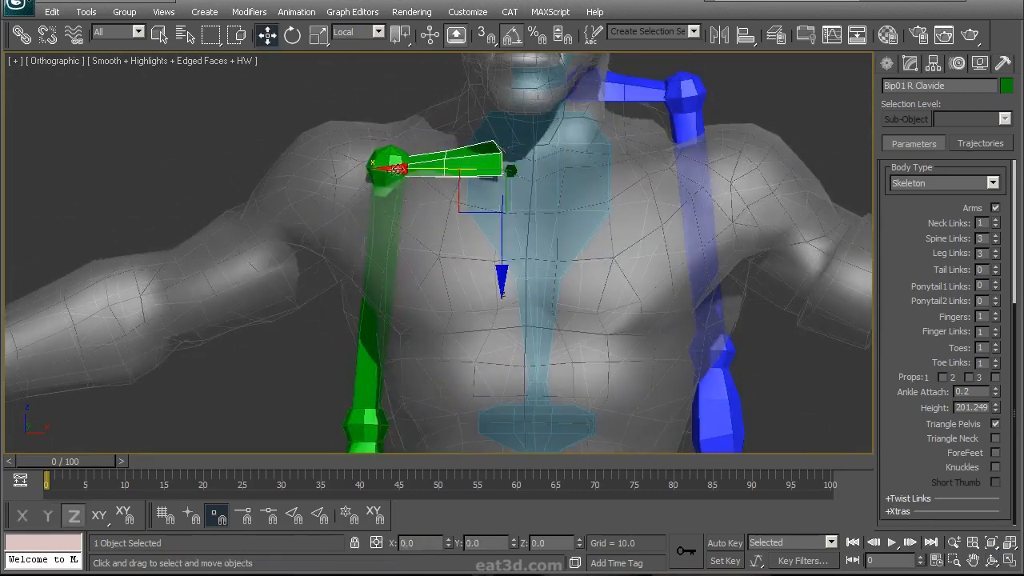
key("f")
Rotate the right clavicle about its local Z axis and lengthen it along local X toward the shoulder joint
key("e")
middle_click_drag(536, 231, 503, 229, "alt")
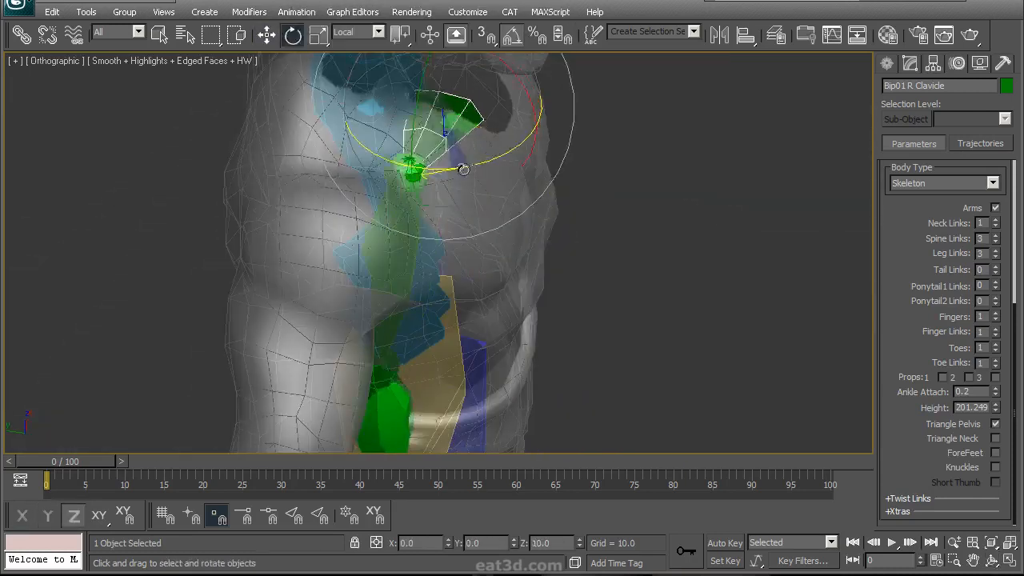
right_click(370, 153)
left_click(382, 174)
middle_click_drag(358, 198, 323, 148, "alt")
Select the right upper arm bone and rotate it outward to match the pose of the character's arm
right_click(288, 158)
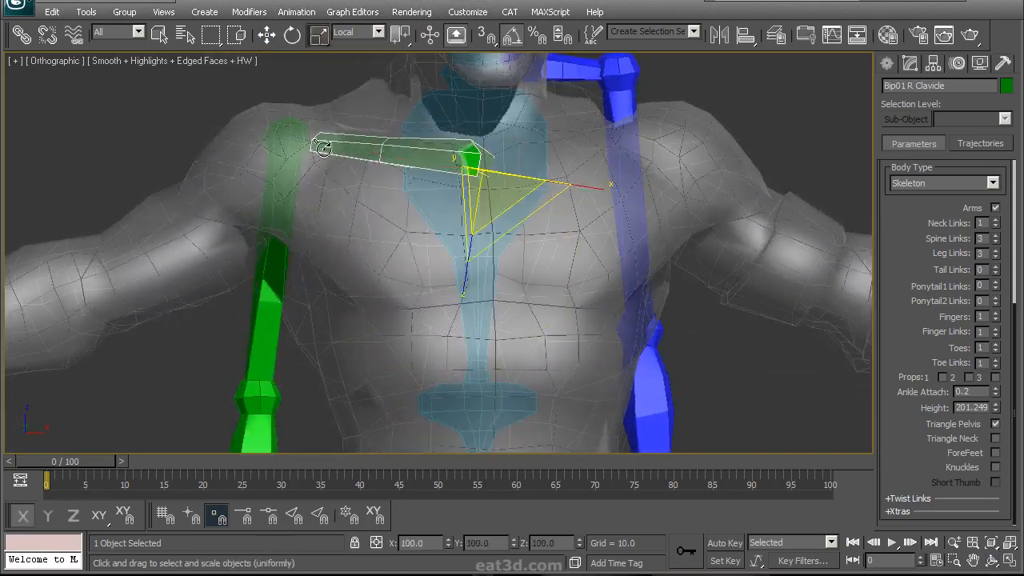
left_click(297, 186)
middle_click_drag(318, 210, 480, 145)
left_click_drag(494, 157, 473, 193)
middle_click_drag(469, 176, 461, 217, "alt")
scroll(459, 165, "down", 3)
Move the right clavicle in the World coordinate system so the arm chain is centered in the shoulder
left_click(507, 184)
right_click(506, 184)
left_click(535, 202)
right_click(561, 273, "alt")
left_click(592, 205)
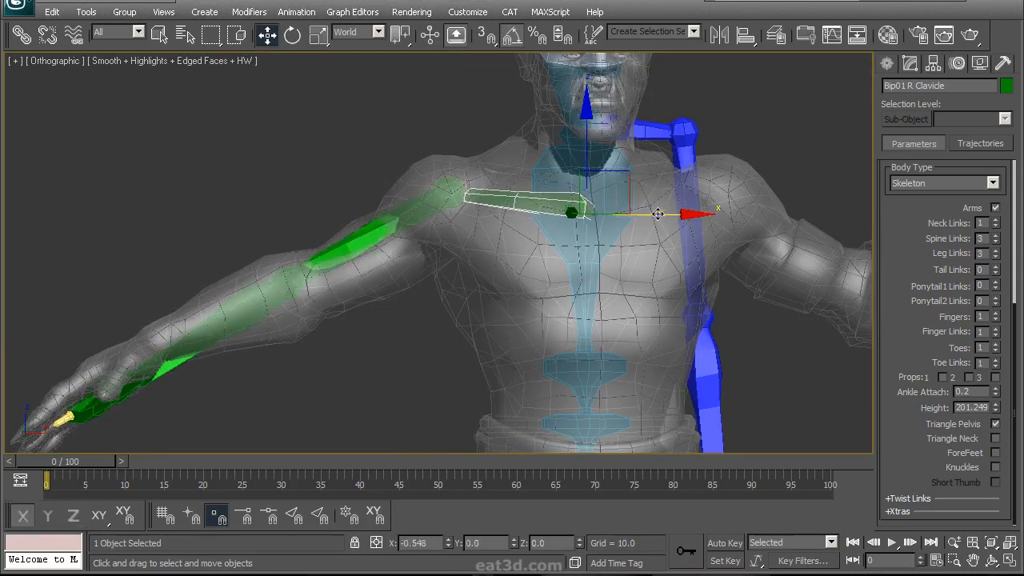
key("e")
middle_click_drag(549, 271, 594, 259, "alt")
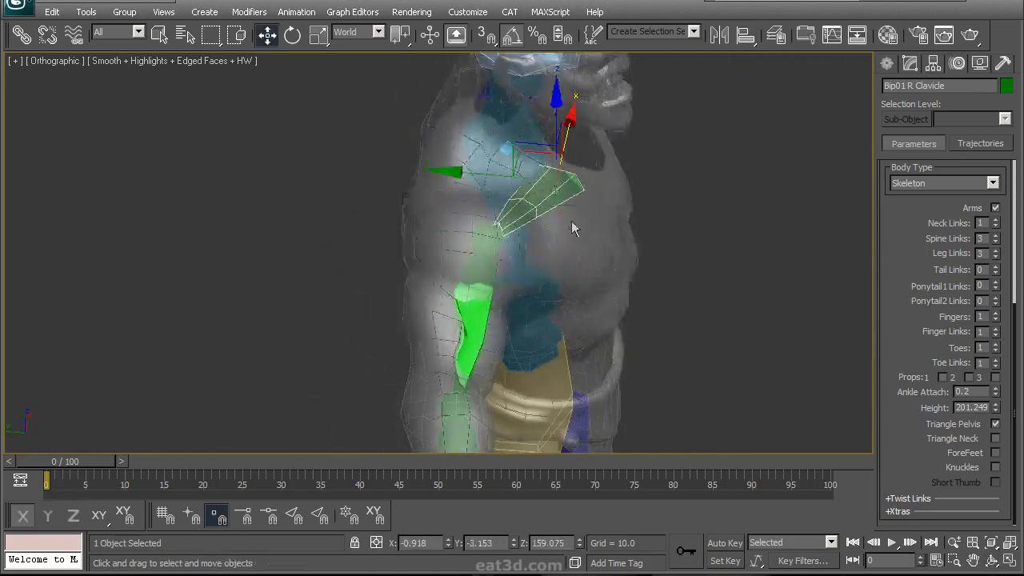
left_click_drag(574, 225, 553, 227)
middle_click_drag(512, 228, 471, 217, "alt")
Rotate the right upper arm bone to align it with the mesh arm, and select the right forearm bone
left_click(487, 260)
middle_click_drag(512, 248, 400, 256, "alt")
right_click(435, 216)
left_click(452, 245)
scroll(501, 231, "up", 5)
left_click(363, 297)
middle_click_drag(364, 297, 454, 204, "alt")
middle_click_drag(455, 205, 482, 208)
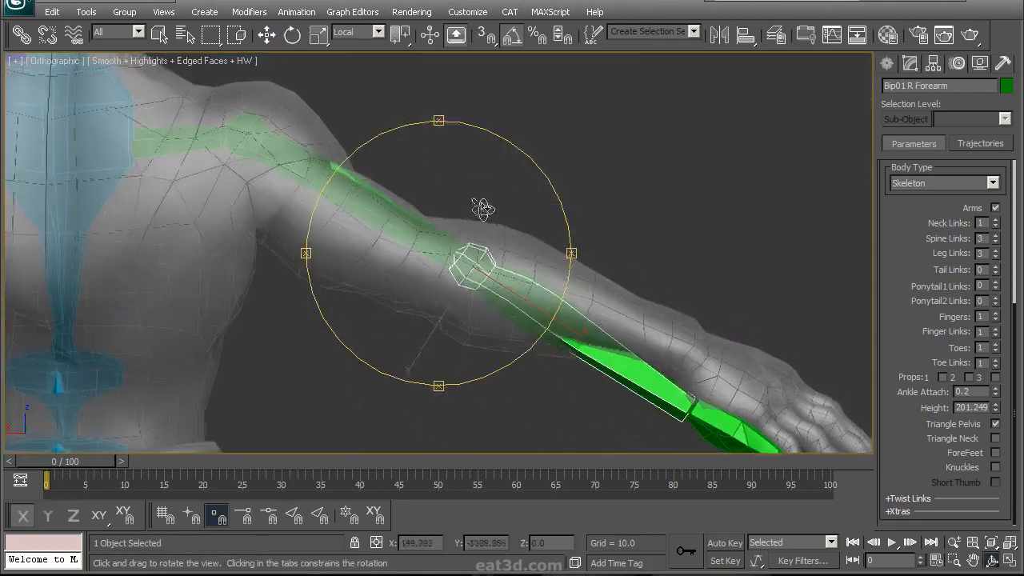
Recheck the right upper arm and rotate the right forearm bone to run inside the character's forearm
left_click(208, 140)
left_click(295, 191)
middle_click_drag(344, 156, 674, 186, "alt")
left_click(393, 285)
middle_click_drag(393, 285, 541, 231, "alt")
left_click_drag(503, 254, 504, 258)
middle_click_drag(414, 209, 449, 350, "alt")
Rotate the right hand bone to line up with the wrist and shorten it along its local X axis
right_click(387, 244)
left_click(412, 274)
key("r")
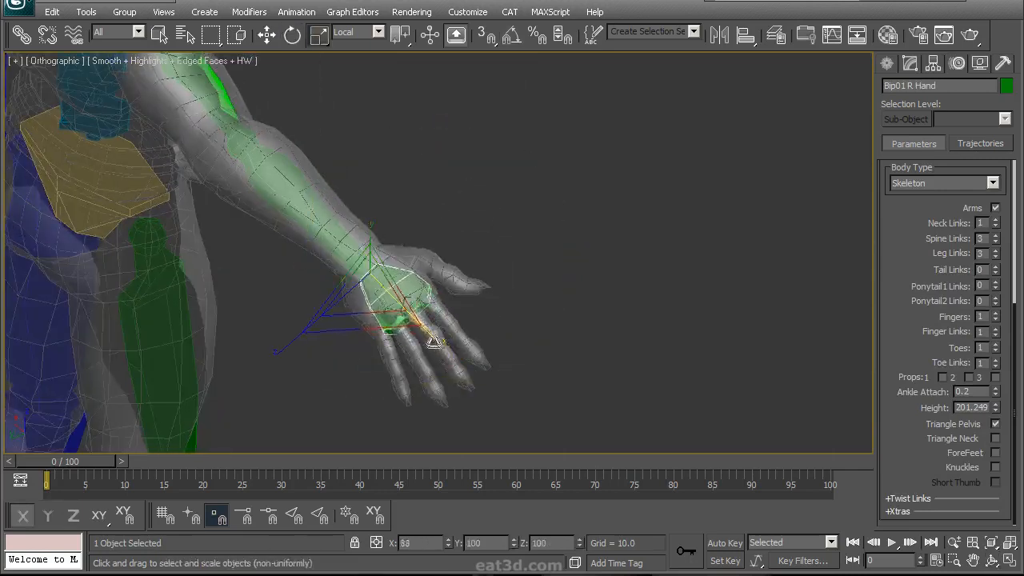
scroll(436, 342, "up", 5)
Scale the right hand bone across its width and thickness to fit the character's palm
right_click(373, 231)
left_click(406, 277)
middle_click_drag(462, 167, 354, 231, "alt")
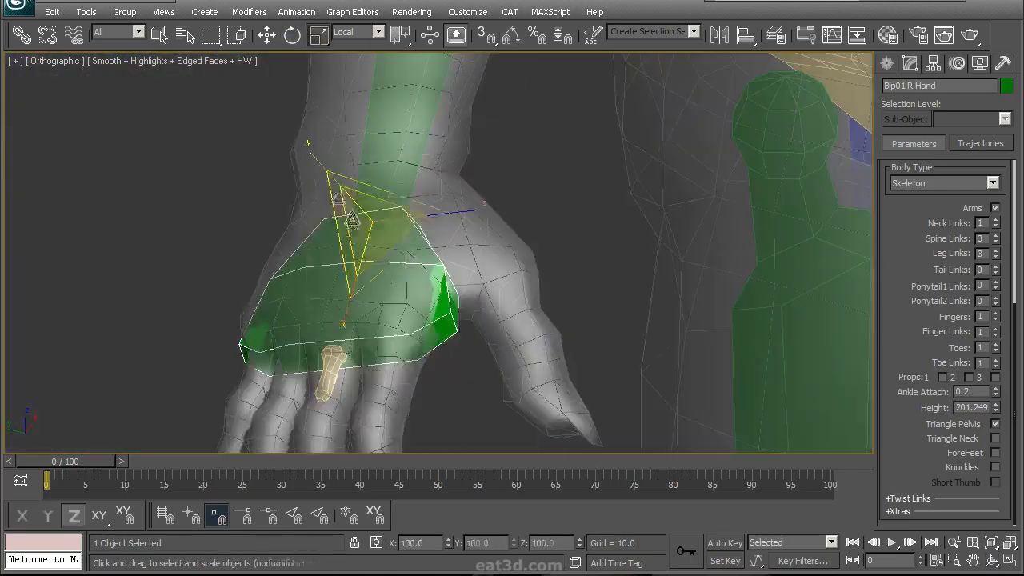
Select the right forearm bone and scale its thickness to fill the volume of the character's forearm
scroll(285, 116, "down", 4)
middle_click_drag(336, 176, 448, 224, "alt")
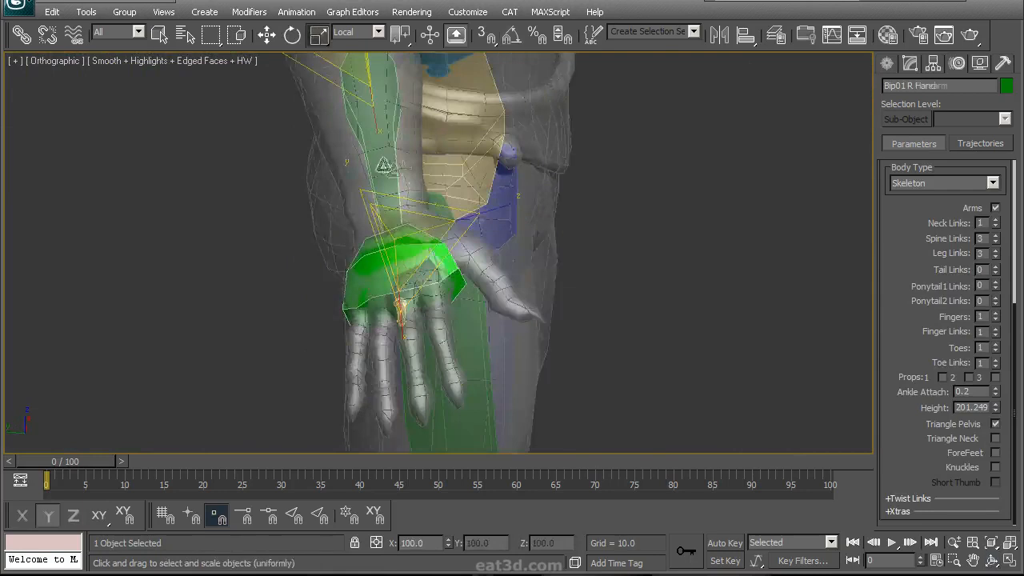
middle_click_drag(400, 144, 432, 384)
left_click(450, 392)
middle_click_drag(336, 373, 486, 260, "alt")
left_click_drag(483, 168, 505, 112)
Select the right upper arm bone and scale its width and thickness to fill the character's upper arm
left_click(376, 241)
middle_click_drag(384, 245, 422, 334, "alt")
middle_click_drag(276, 273, 554, 277, "alt")
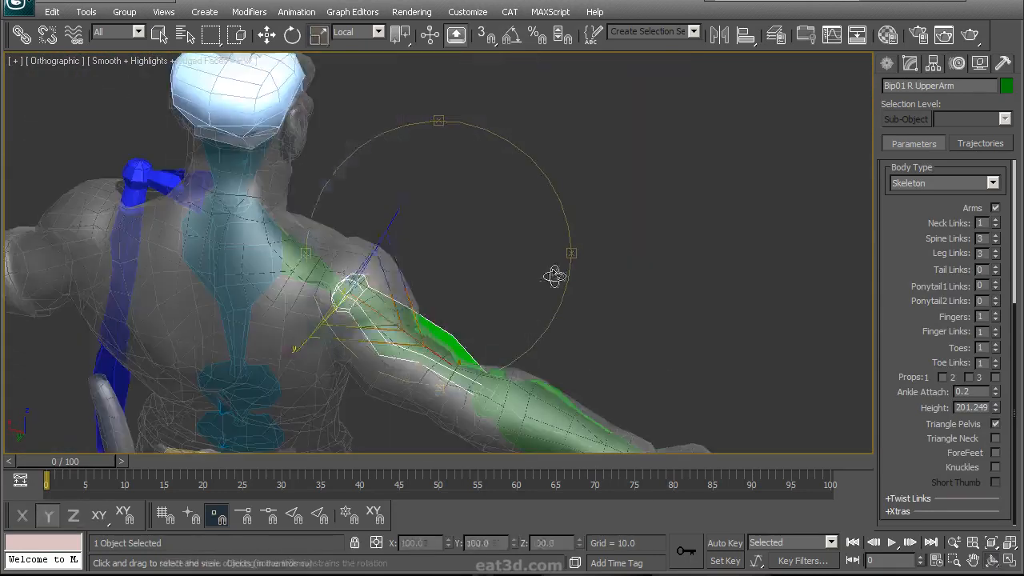
middle_click_drag(352, 282, 514, 290, "alt")
left_click_drag(606, 177, 604, 128)
middle_click_drag(473, 261, 632, 268, "alt")
left_click_drag(665, 277, 648, 273)
middle_click_drag(560, 280, 466, 283, "alt")
Select the right hand bone and set the Biped's Fingers count to 5
scroll(416, 256, "up", 3)
left_click(412, 240)
middle_click_drag(400, 276, 868, 344, "alt")
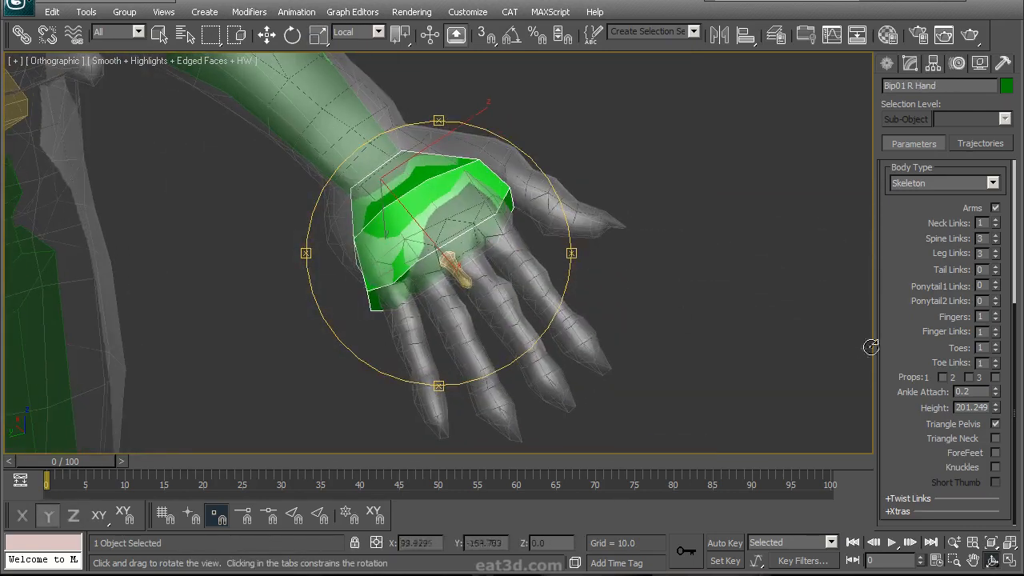
scroll(896, 332, "up", 2)
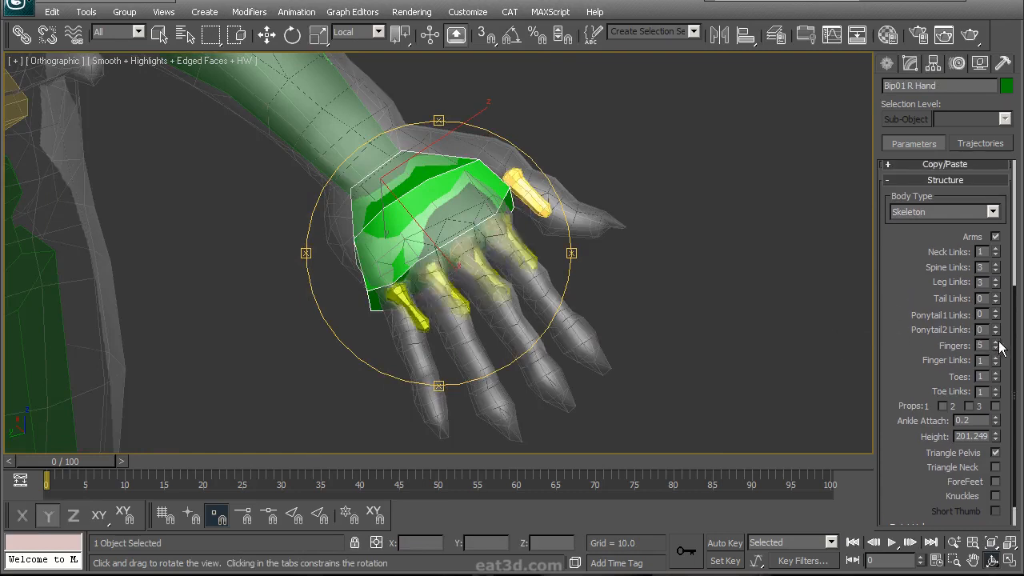
Set the Biped's Finger Links count to 3
middle_click_drag(522, 244, 536, 272, "alt")
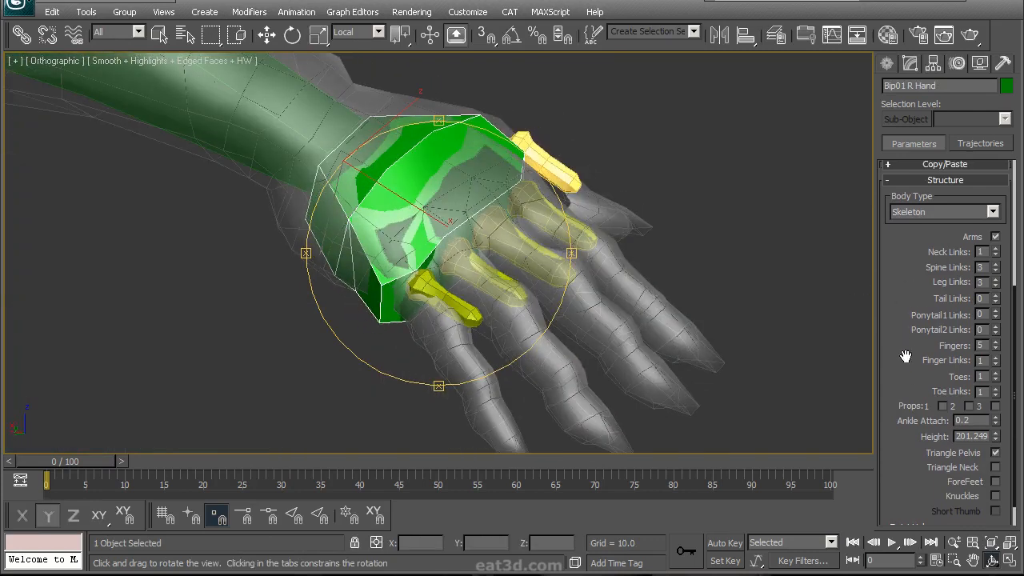
left_click(996, 358)
left_click_drag(448, 248, 527, 263)
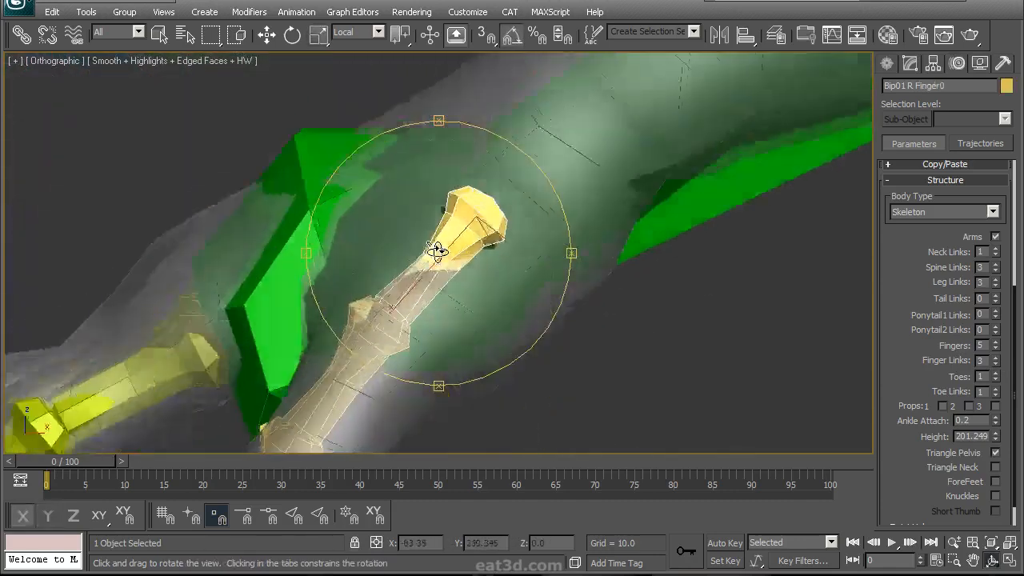
Select the right thumb's base bone and reposition it toward the root of the character's thumb
middle_click_drag(434, 247, 480, 172, "alt")
right_click(481, 172)
left_click(502, 195)
key("ctrl+r")
left_click_drag(440, 187, 501, 205)
scroll(501, 206, "up", 4)
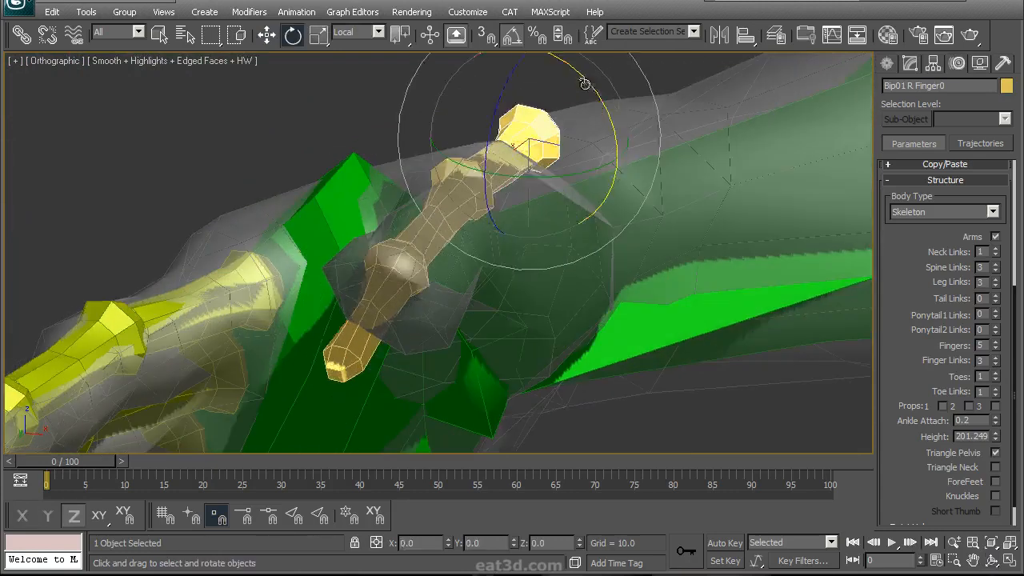
Rotate the right thumb's base bone about its local axes to follow the direction of the mesh thumb
left_click_drag(552, 189, 524, 240)
key("ctrl+r")
middle_click_drag(524, 239, 534, 238, "alt")
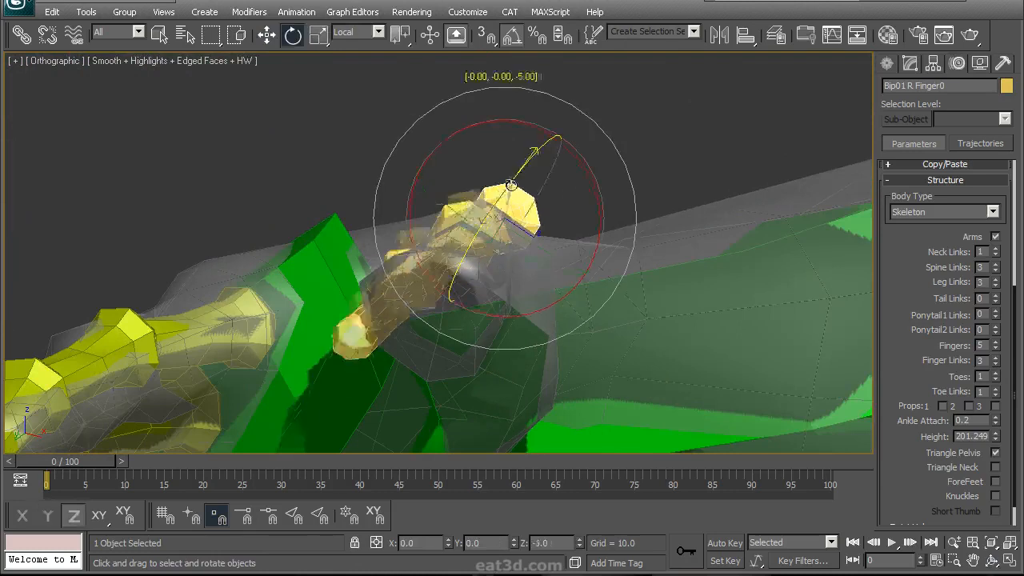
middle_click_drag(597, 182, 528, 245, "alt")
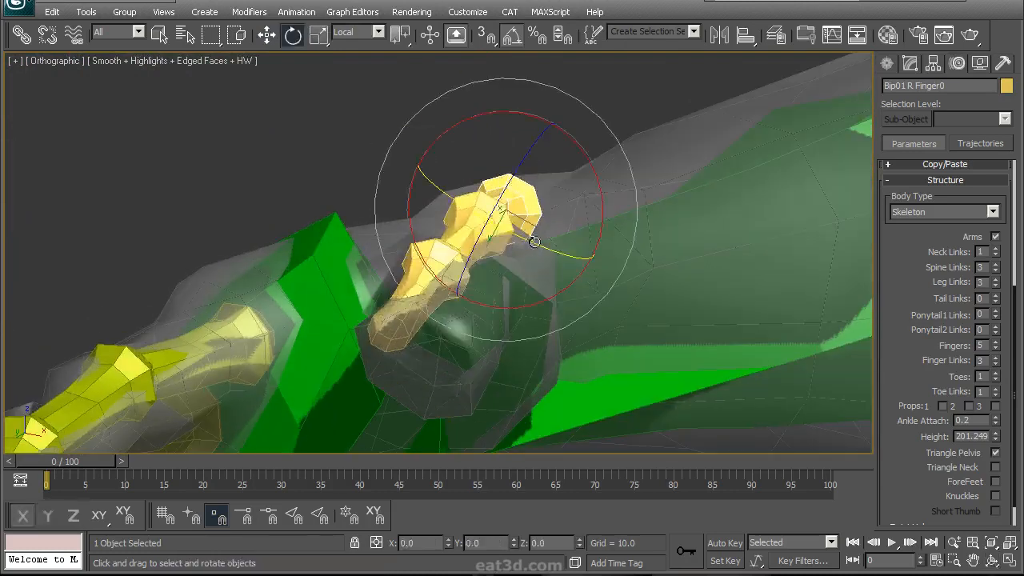
middle_click_drag(601, 190, 384, 229, "alt")
Move the right thumb's base bone along its local axes until the thumb chain sits inside the thumb mesh
right_click(521, 184)
left_click(544, 205)
left_click_drag(566, 246, 583, 324)
left_click_drag(472, 311, 593, 262)
left_click_drag(698, 286, 709, 328)
middle_click_drag(709, 327, 520, 244, "alt")
right_click(631, 270)
left_click(647, 289)
right_click(516, 206)
left_click(537, 227)
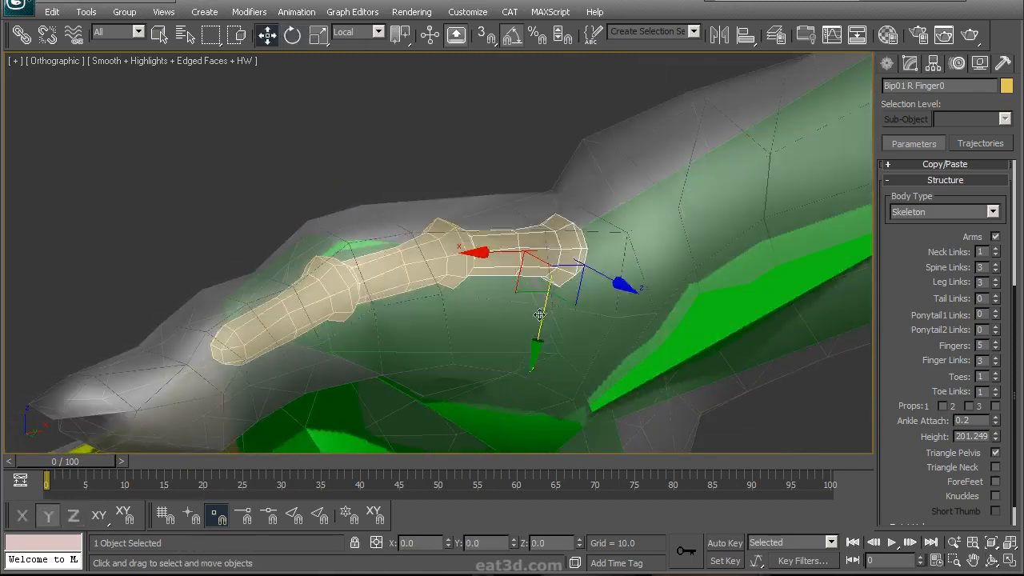
left_click_drag(618, 304, 621, 306)
Lengthen the right thumb's base bone to reach the next knuckle and rotate it in line with the mesh
middle_click_drag(489, 268, 410, 237, "alt")
right_click(414, 233)
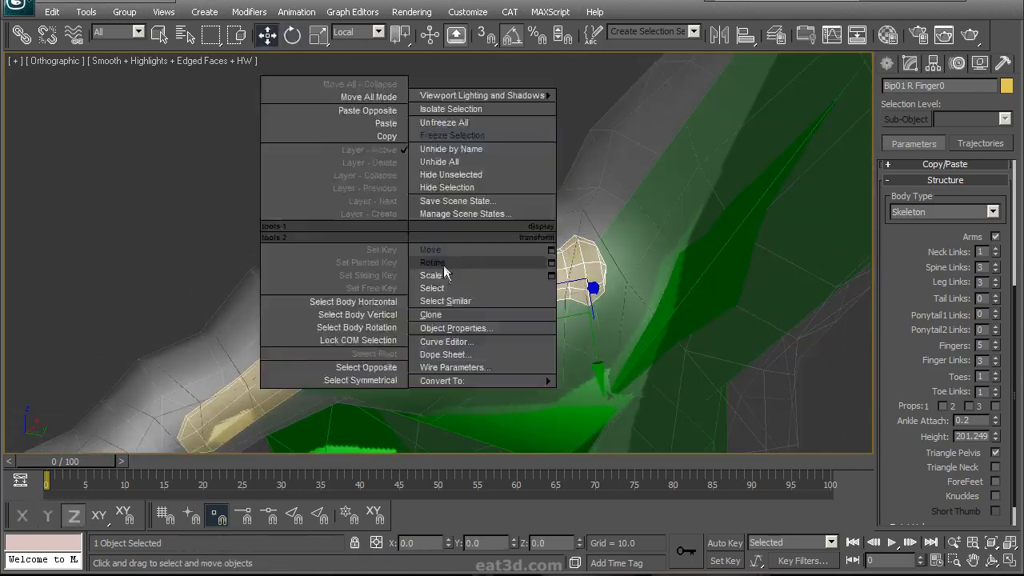
left_click(434, 274)
middle_click_drag(403, 325, 467, 229, "alt")
right_click(453, 192)
left_click(478, 228)
left_click_drag(647, 171, 633, 161)
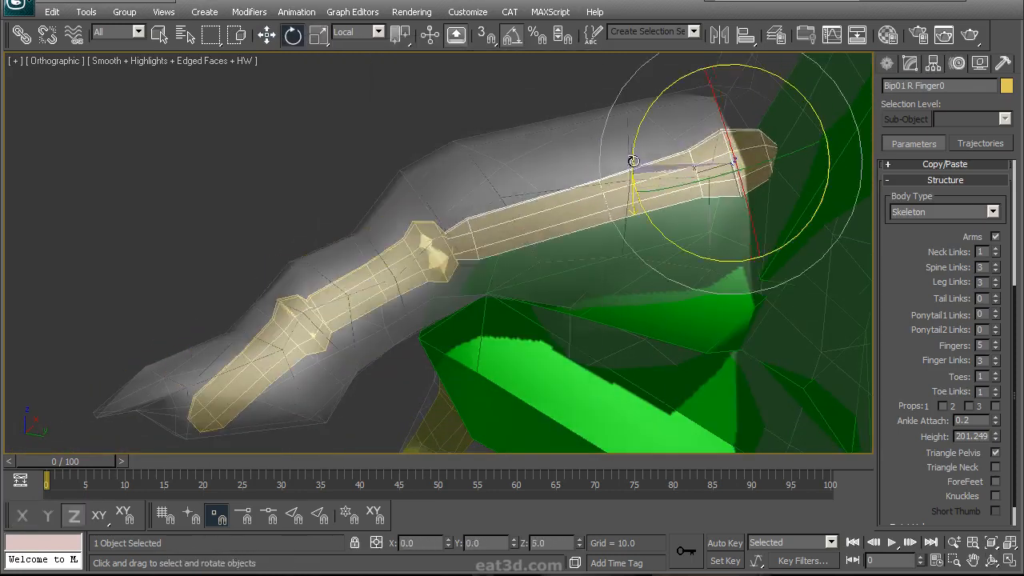
Select the right thumb's middle bone, then rotate and scale it to fit the middle segment of the thumb
middle_click_drag(385, 274, 446, 236, "alt")
right_click(507, 201)
left_click(534, 228)
middle_click_drag(502, 212, 445, 225, "alt")
scroll(452, 228, "up", 3)
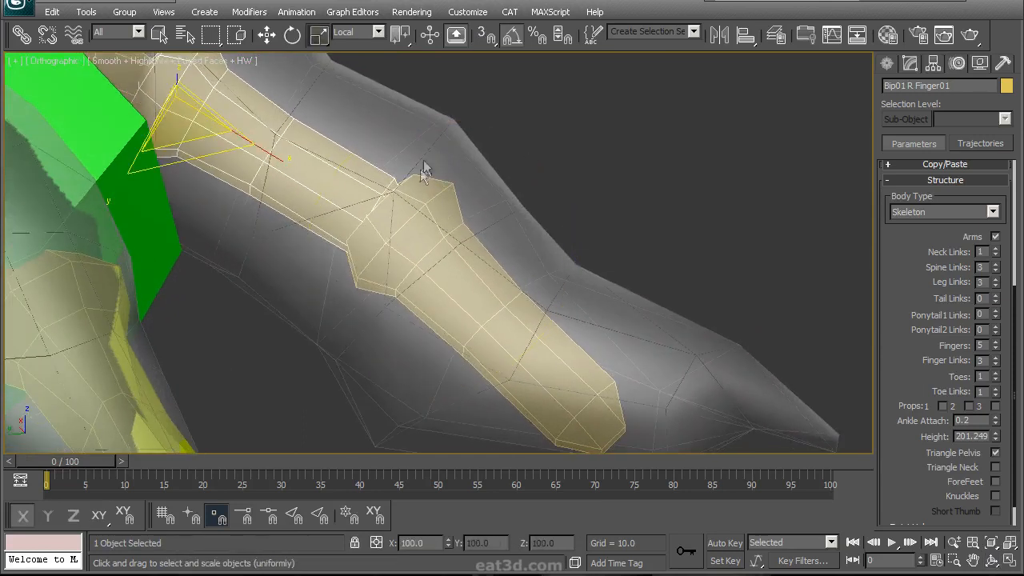
middle_click_drag(431, 136, 519, 254, "alt")
Select the right thumb's tip bone, then scale and rotate it to fit the end of the thumb
right_click(410, 268)
left_click(460, 308)
right_click(364, 252)
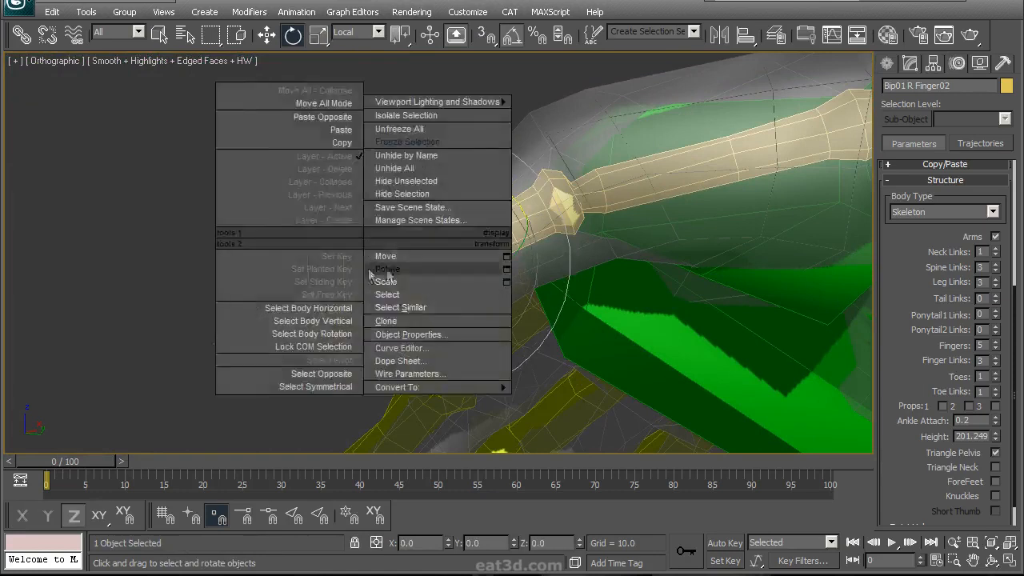
left_click(388, 284)
middle_click_drag(418, 254, 425, 231, "alt")
key("e")
Select the right index finger's base bone, then move and rotate it into the root of the mesh finger
middle_click_drag(370, 257, 555, 270, "alt")
left_click(449, 232)
middle_click_drag(448, 232, 484, 232, "alt")
scroll(349, 176, "up", 3)
right_click(487, 204)
left_click(511, 223)
middle_click_drag(546, 280, 502, 229, "alt")
scroll(502, 229, "down", 4)
middle_click_drag(485, 188, 449, 162, "alt")
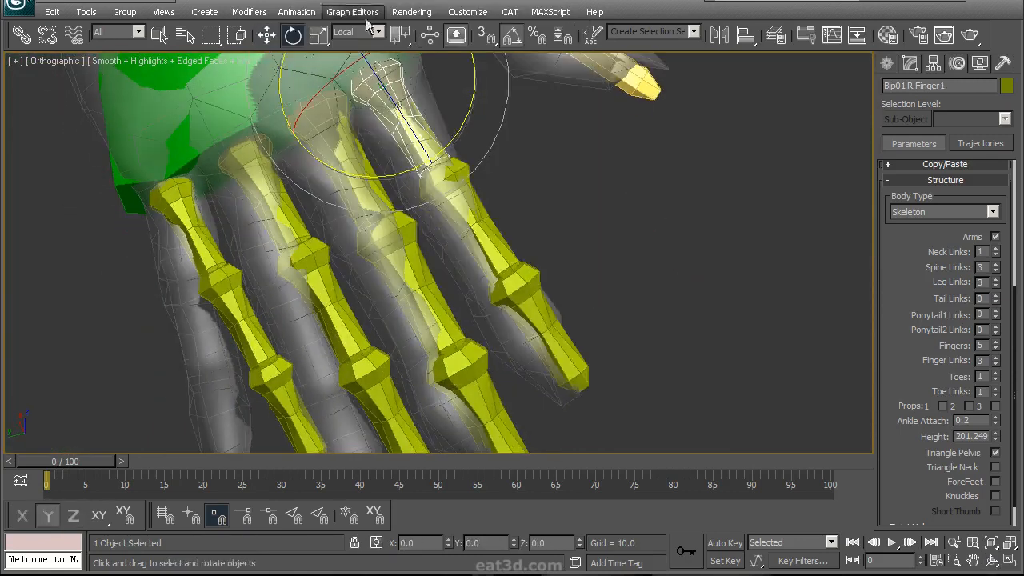
Scale the right index finger's base bone in length and thickness to fill the segment up to the knuckle
middle_click_drag(465, 127, 500, 187, "alt")
scroll(457, 268, "up", 4)
scroll(472, 251, "up", 4)
scroll(472, 250, "down", 3)
right_click(493, 172)
left_click(512, 217)
middle_click_drag(596, 167, 551, 269)
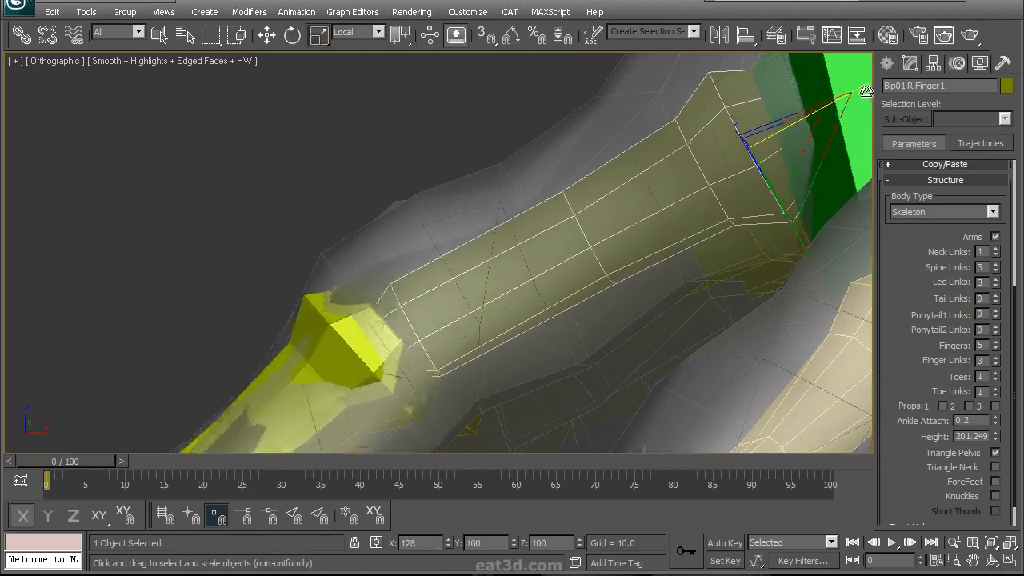
middle_click_drag(512, 144, 506, 294, "alt")
scroll(506, 293, "up", 3)
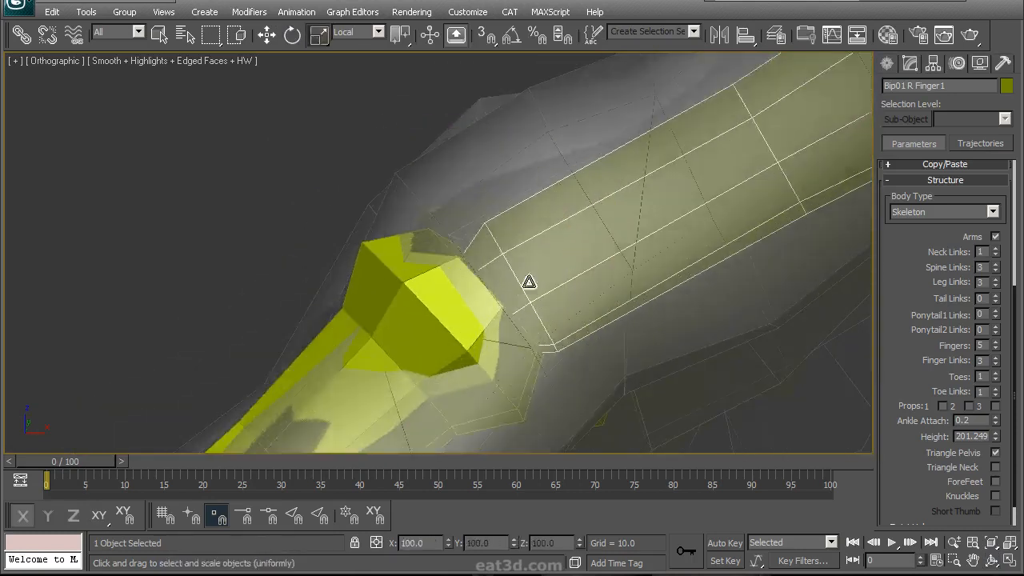
middle_click_drag(457, 200, 415, 175, "alt")
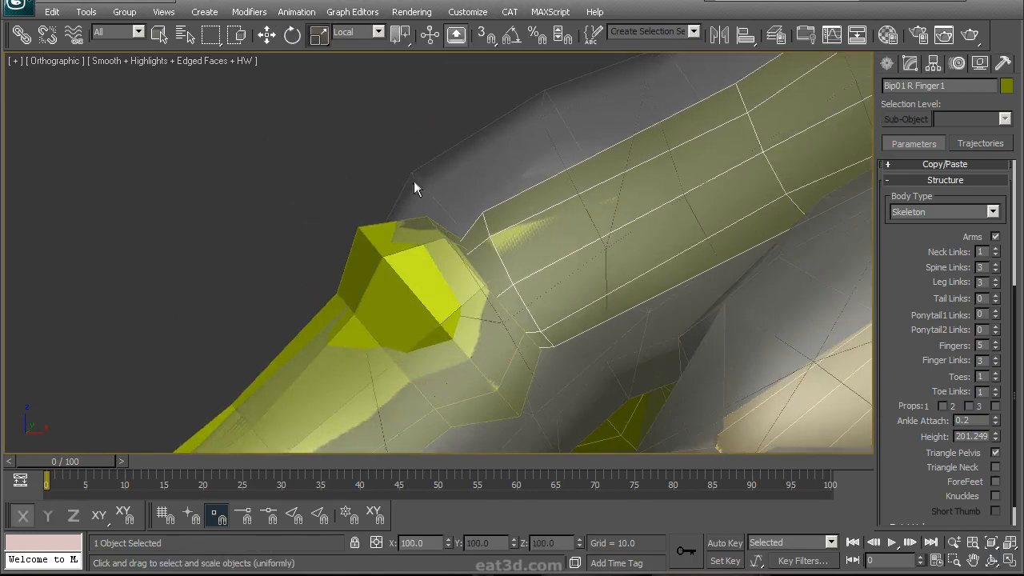
Rotate the right index finger's base bone to align the finger chain with the mesh
middle_click_drag(432, 212, 485, 233, "alt")
left_click(647, 181)
middle_click_drag(646, 181, 532, 177, "alt")
key("e")
middle_click_drag(482, 207, 409, 295, "alt")
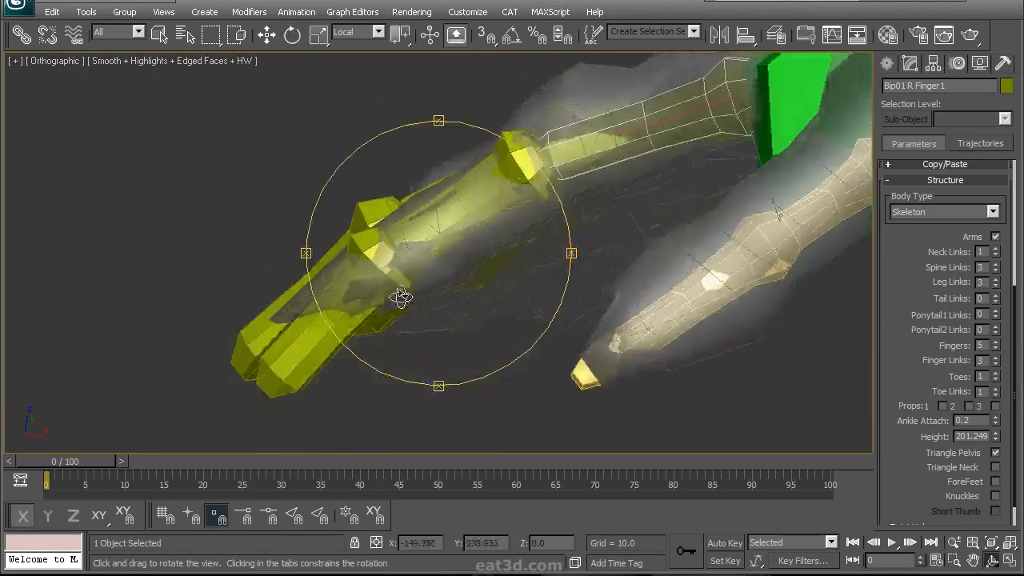
Select the right index finger's middle bone and scale it to fill the middle segment of the finger
left_click(457, 197)
scroll(515, 199, "up", 4)
middle_click_drag(514, 199, 465, 291)
right_click(464, 292)
left_click(486, 334)
left_click_drag(599, 197, 702, 142)
middle_click_drag(565, 213, 420, 276, "alt")
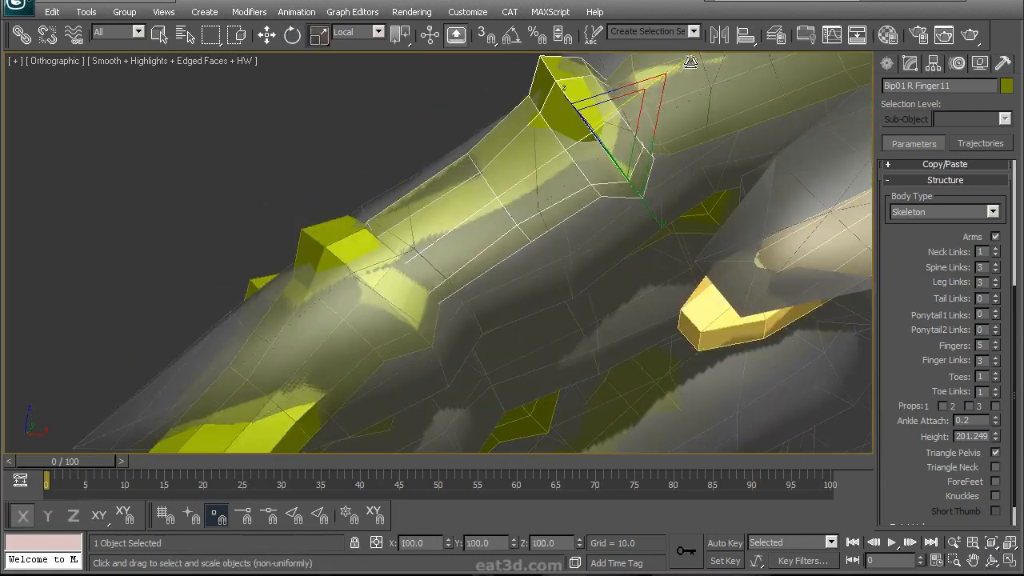
Select the right index finger's tip bone and rotate it to follow the mesh fingertip
left_click(425, 296)
right_click(465, 303)
left_click(485, 334)
middle_click_drag(484, 320, 536, 220)
left_click_drag(534, 205, 533, 226)
middle_click_drag(533, 226, 268, 240, "alt")
Select the next right-hand finger bone and scale it to fit its mesh finger
scroll(632, 238, "down", 3)
middle_click_drag(268, 240, 512, 264)
left_click(522, 260)
right_click(510, 240)
left_click(530, 288)
Select the whole right arm from the clavicle to the fingers, copy its posture and paste it onto the opposite arm
middle_click_drag(516, 345, 588, 231, "alt")
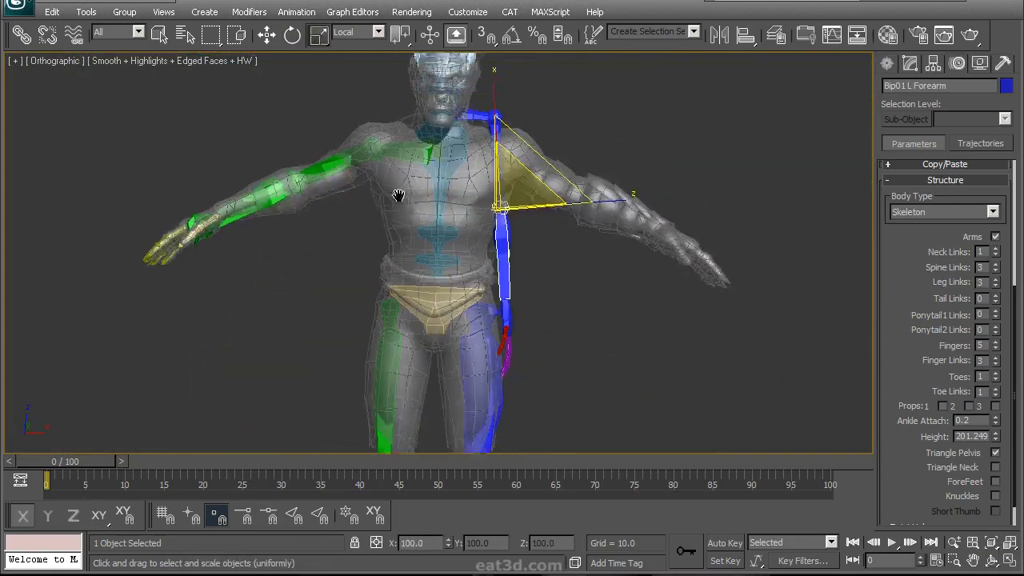
scroll(412, 272, "up", 3)
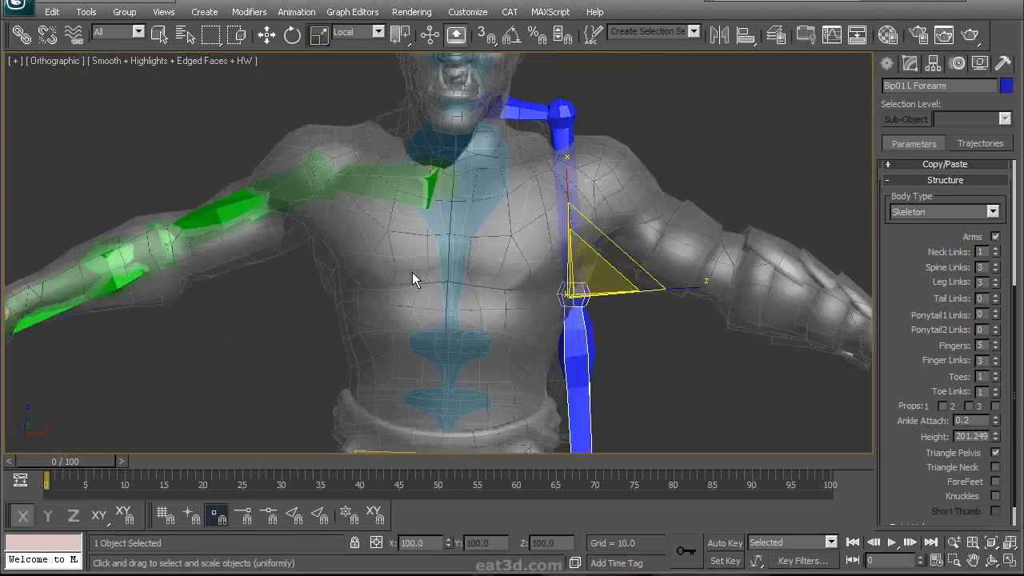
left_click(396, 206)
middle_click_drag(393, 216, 481, 258, "alt")
scroll(881, 276, "up", 5)
key("r")
double_click(476, 255)
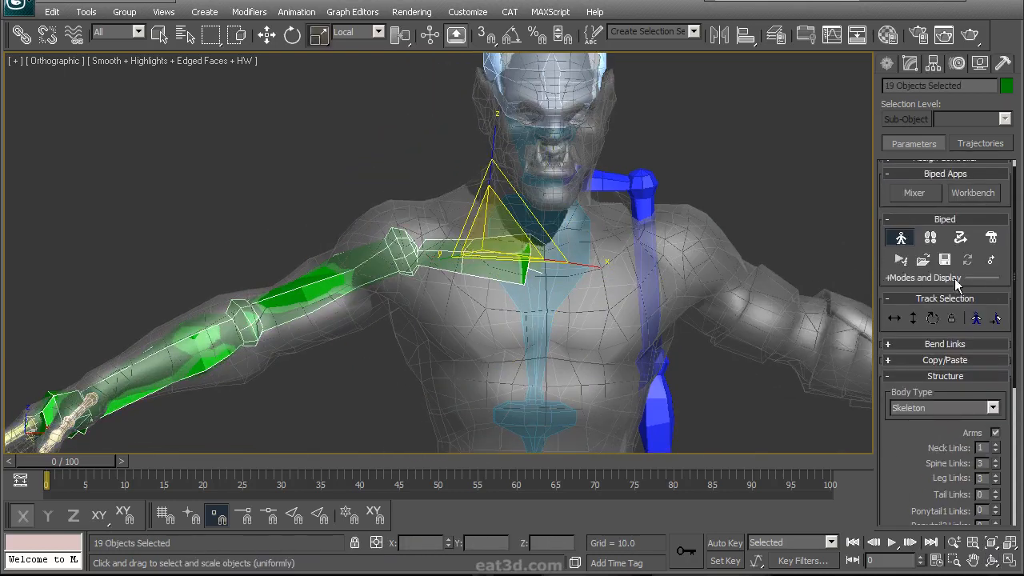
left_click(945, 361)
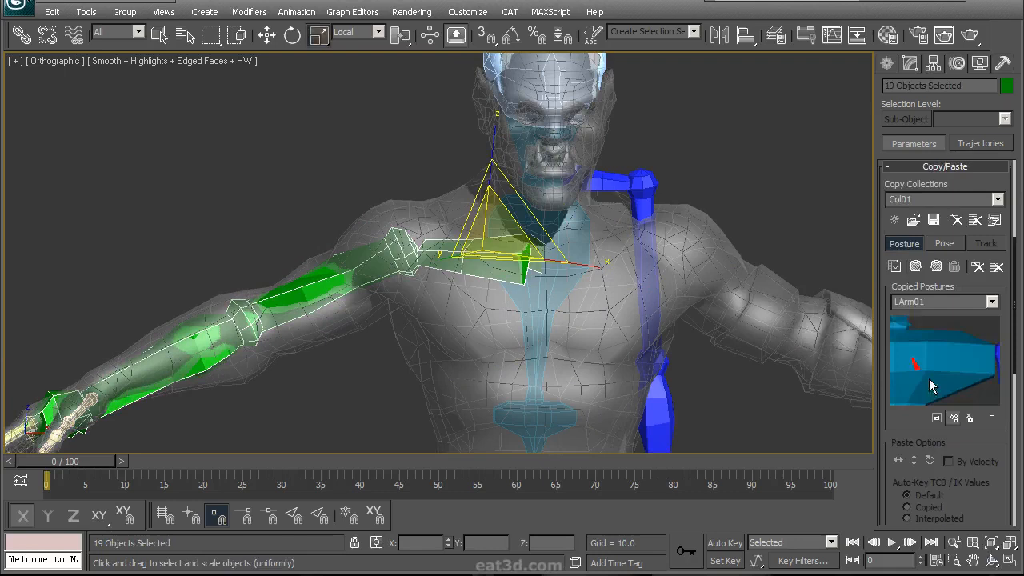
left_click(898, 269)
middle_click_drag(646, 269, 574, 236)
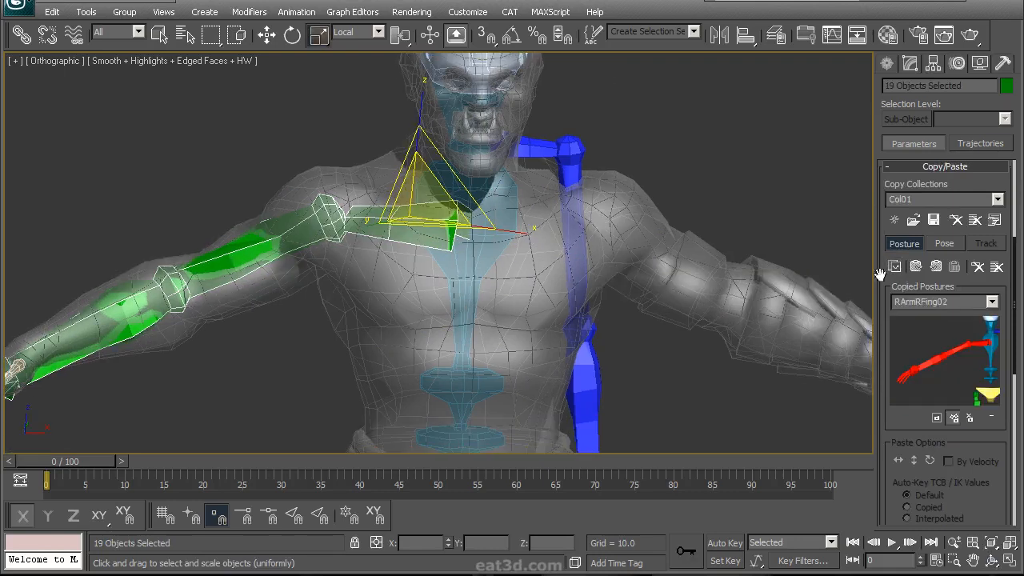
left_click(937, 268)
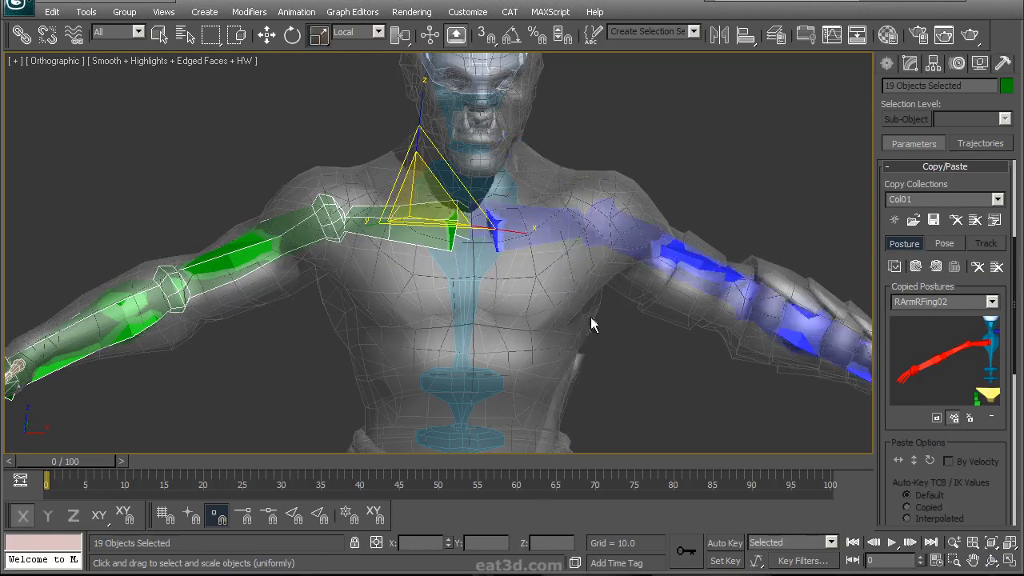
Select the whole left leg from thigh to toe, copy its posture and paste it onto the opposite leg
scroll(608, 329, "down", 4)
key("ctrl+r")
middle_click_drag(555, 322, 542, 223)
double_click(494, 263)
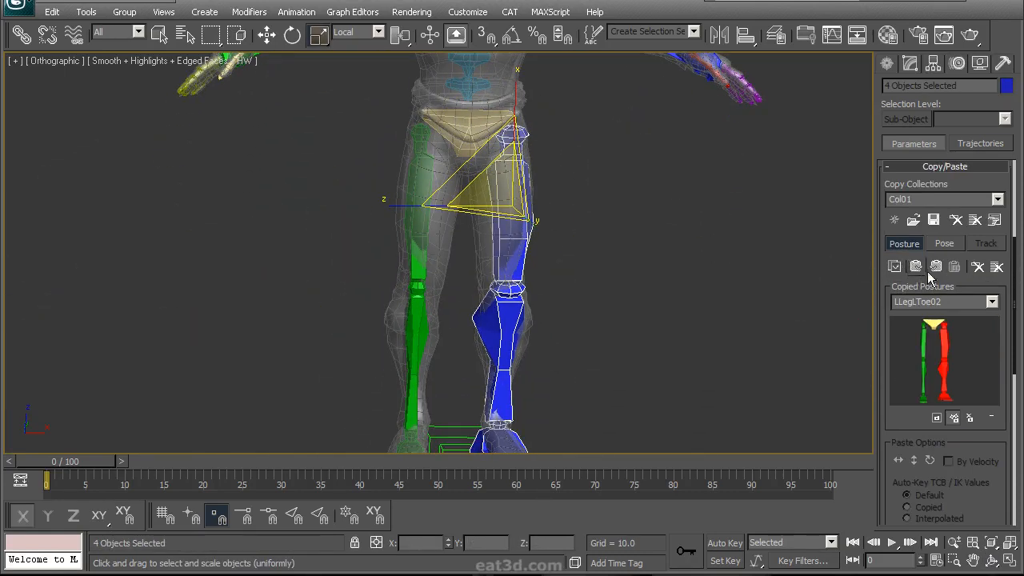
middle_click_drag(517, 219, 504, 359, "alt")
scroll(552, 266, "down", 5)
scroll(505, 353, "up", 4)
middle_click_drag(504, 308, 553, 272, "alt")
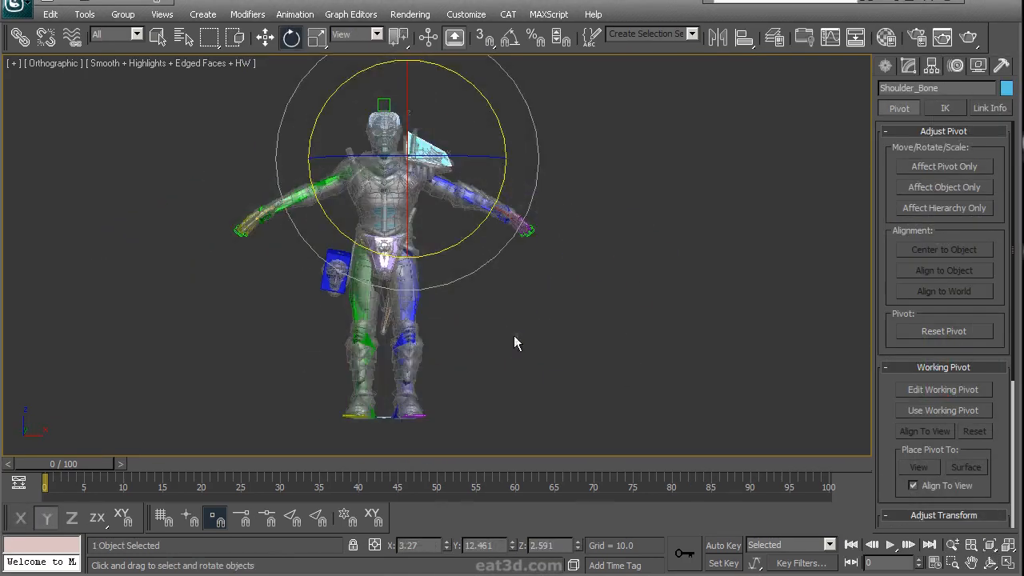
Examine the extra box bones made for the shoulder pad, the codpiece and the hanging head
middle_click_drag(464, 216, 444, 265)
scroll(455, 303, "up", 3)
key("ctrl+s")
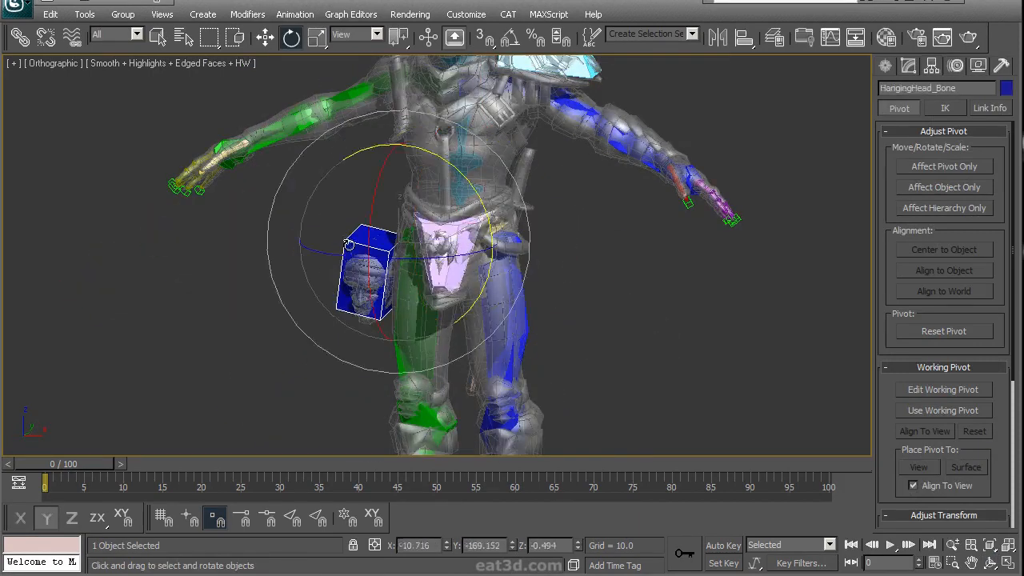
middle_click_drag(348, 248, 335, 237, "alt")
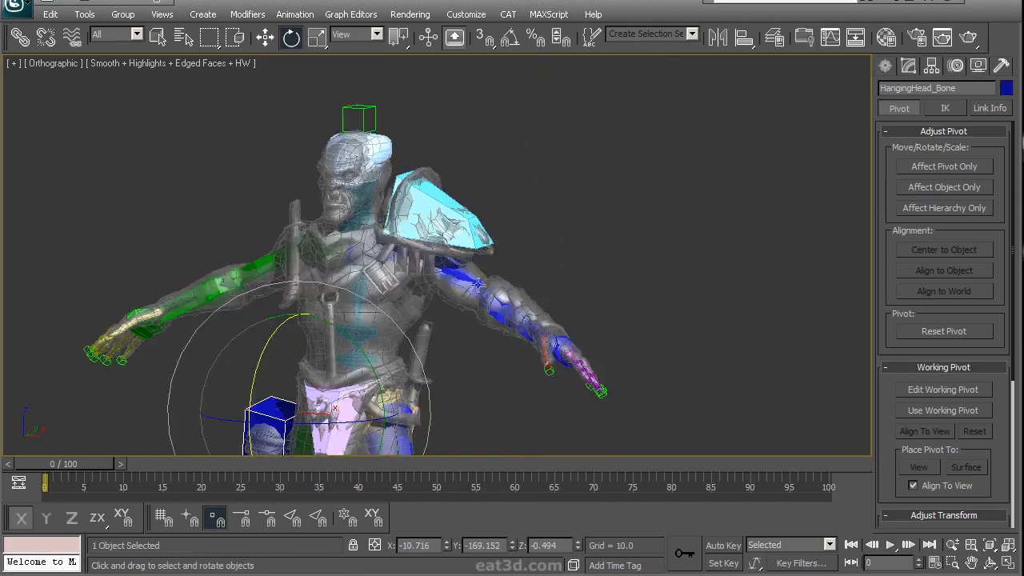
middle_click_drag(530, 220, 479, 242)
middle_click_drag(481, 291, 496, 245)
scroll(480, 232, "up", 2)
middle_click_drag(450, 210, 413, 313, "alt")
scroll(432, 300, "up", 5)
left_click_drag(425, 310, 353, 337)
middle_click_drag(340, 330, 382, 338, "alt")
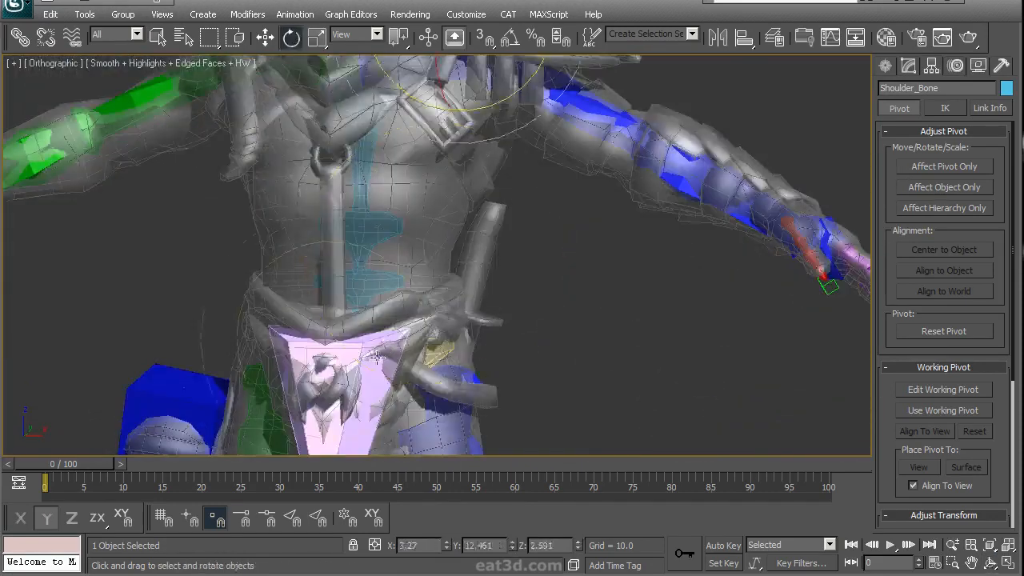
middle_click_drag(382, 338, 473, 272, "alt")
scroll(474, 272, "up", 3)
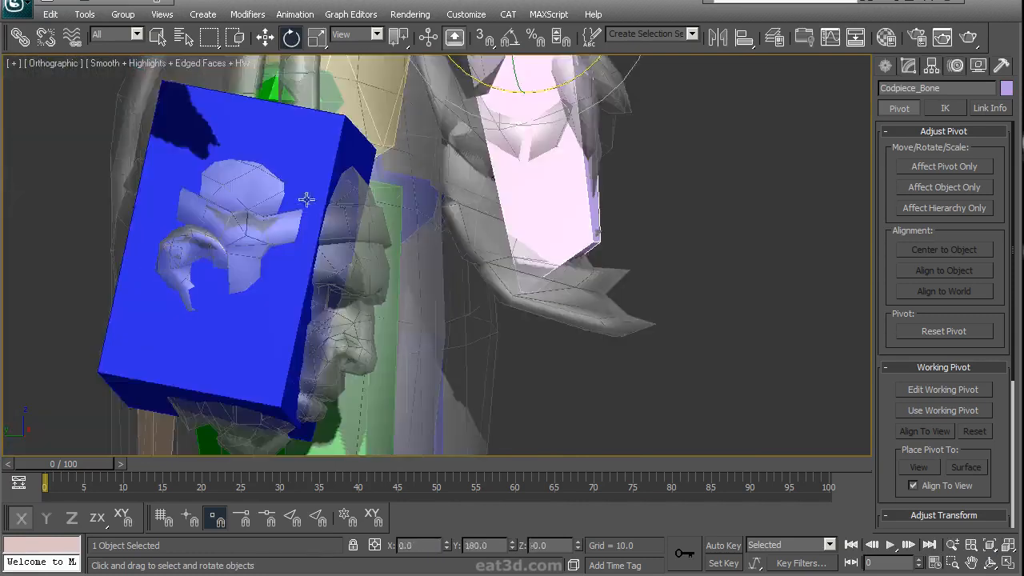
middle_click_drag(304, 200, 441, 230, "alt")
Select the hanging head's bone and inspect its pivot with Affect Pivot Only and the Move tool in Local coordinates
left_click_drag(432, 178, 427, 199)
scroll(563, 206, "down", 5)
middle_click_drag(562, 206, 831, 90, "alt")
left_click(912, 65)
left_click(932, 65)
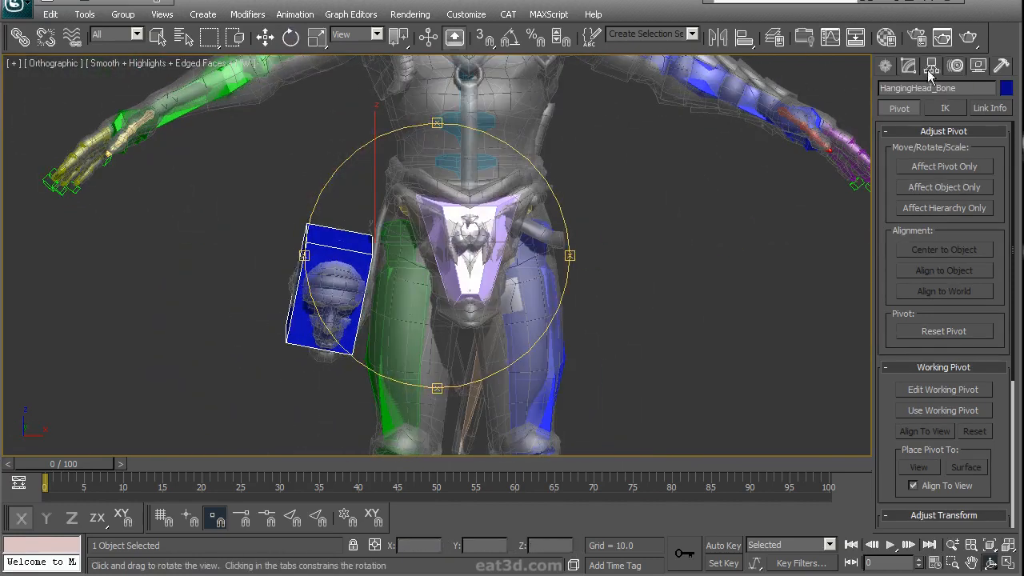
middle_click_drag(415, 272, 400, 251, "alt")
right_click(401, 250)
left_click(408, 258)
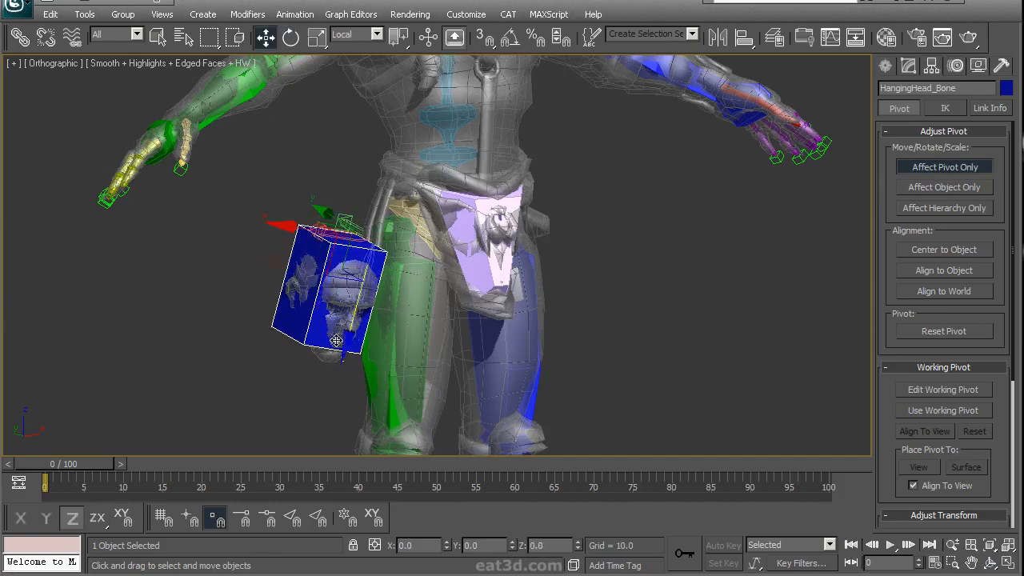
middle_click_drag(341, 275, 283, 246, "alt")
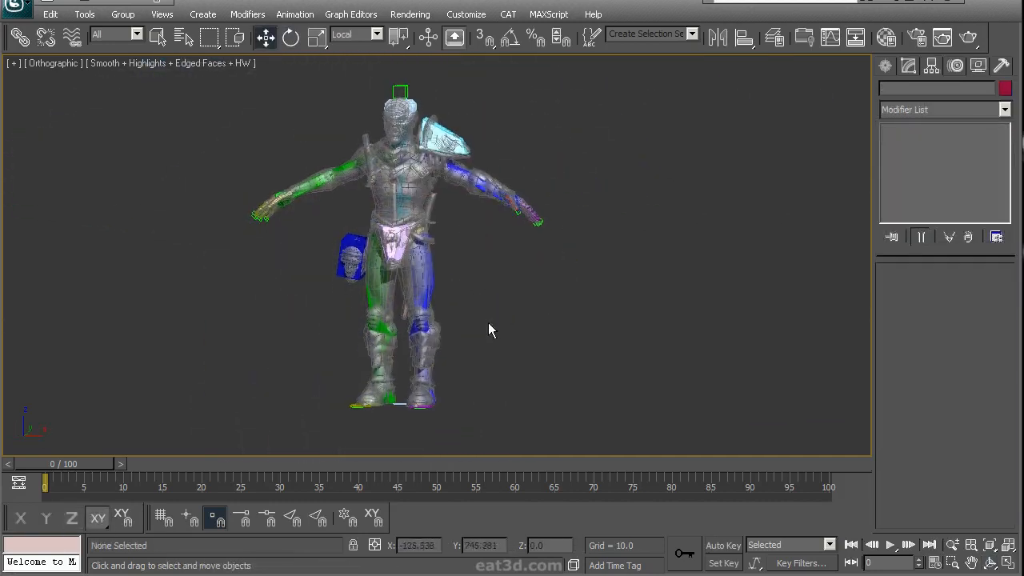
Check the object names of the shoulder pad's bone and the codpiece's bone
scroll(497, 204, "up", 6)
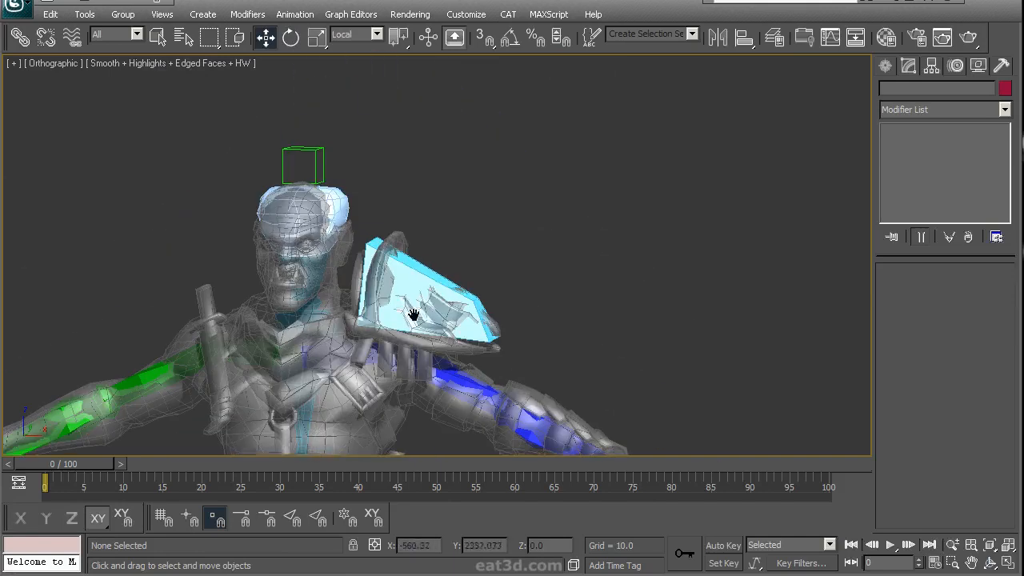
left_click(445, 286)
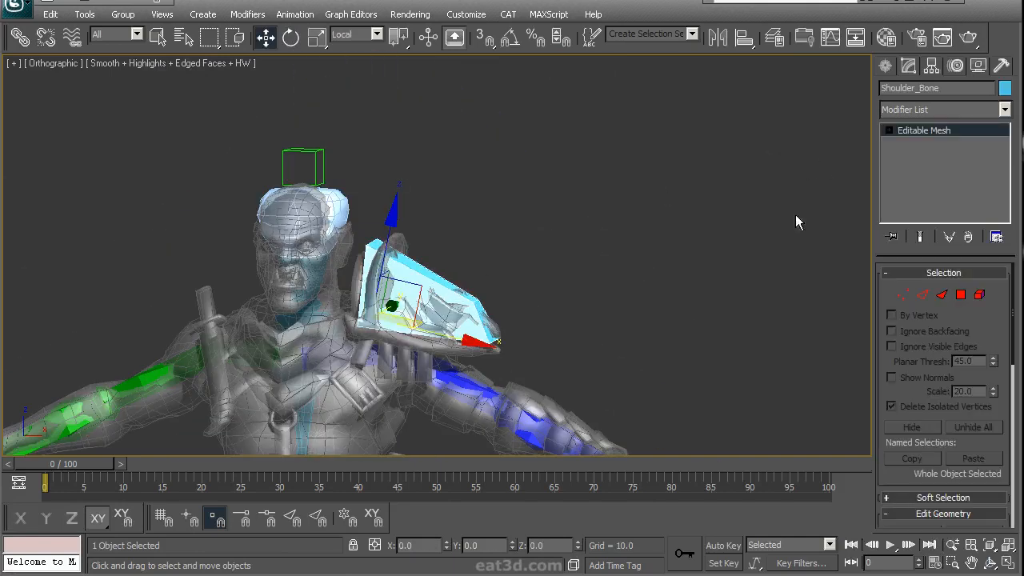
left_click_drag(942, 89, 870, 92)
middle_click_drag(360, 444, 421, 230)
left_click(342, 313)
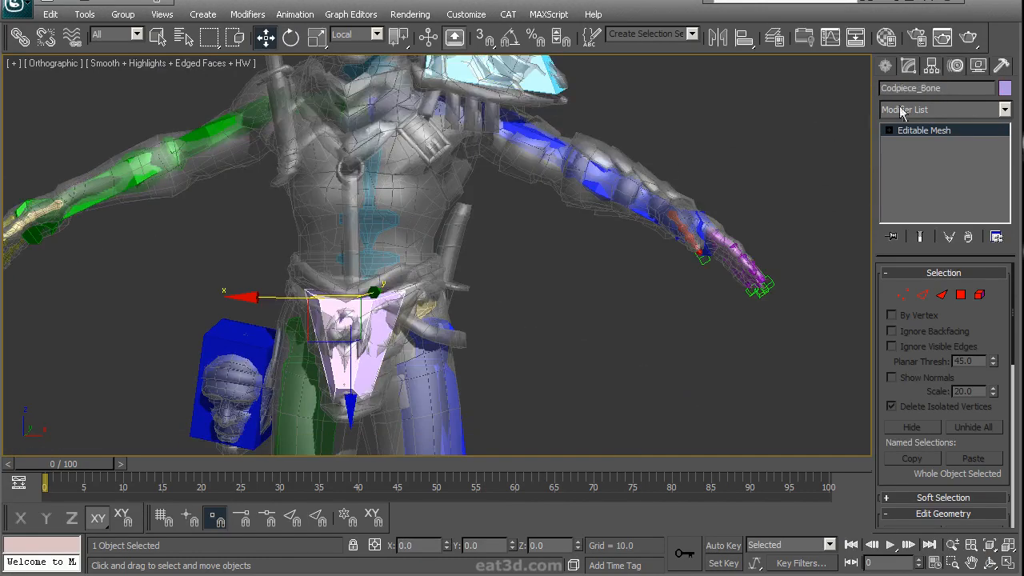
left_click_drag(953, 89, 822, 95)
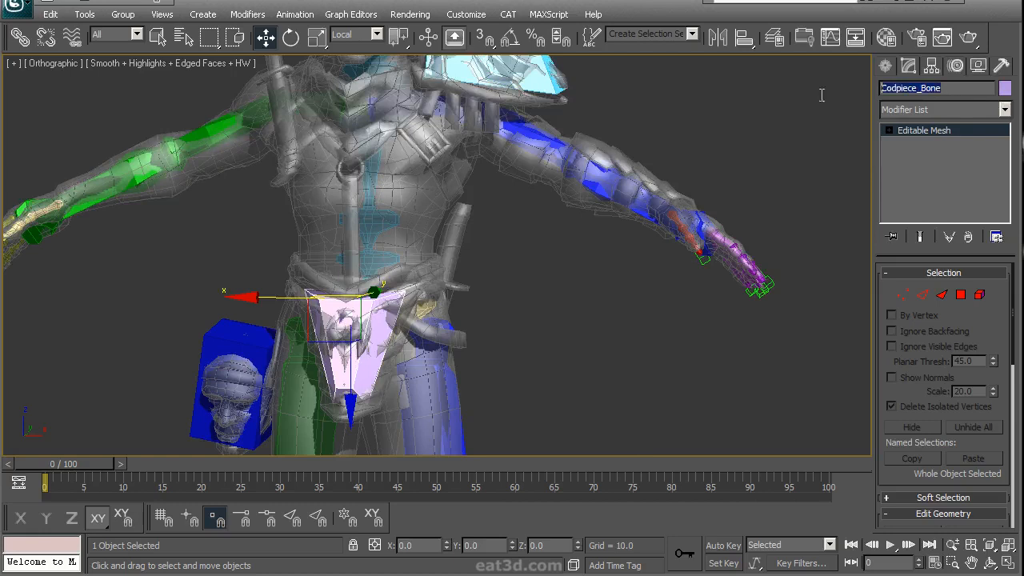
Select the Biped's pelvis bone and examine the hip area up close in wireframe display
middle_click_drag(443, 272, 444, 206)
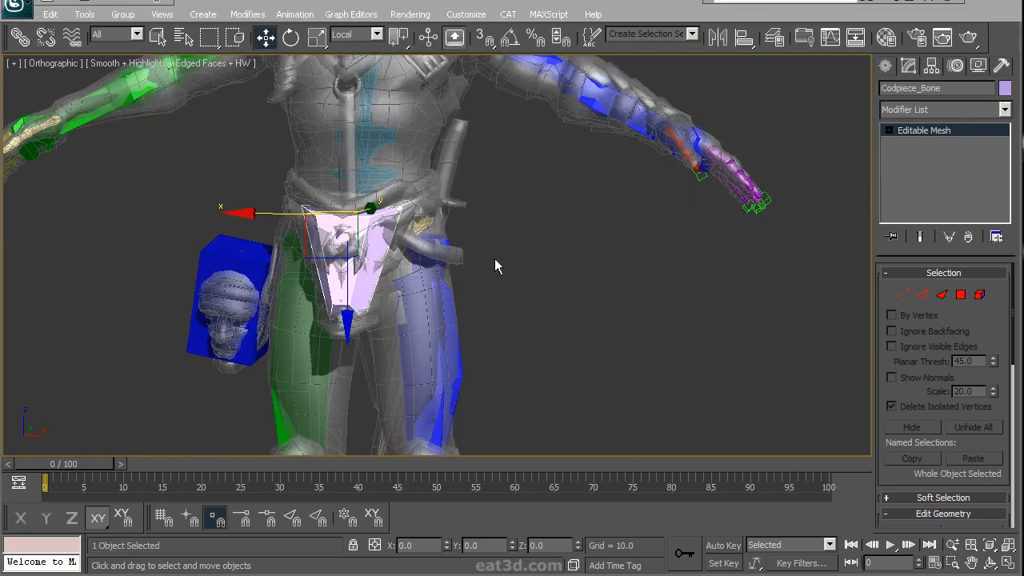
left_click(388, 237)
key("ctrl+r")
mouse_move(460, 268)
left_mouse_down()
mouse_move(448, 247)
mouse_move(415, 266)
left_mouse_up()
scroll(445, 241, "up", 6)
key("F3")
key("w")
Select every bone in the scene and turn on Display as Box in their object properties
key("ctrl+a")
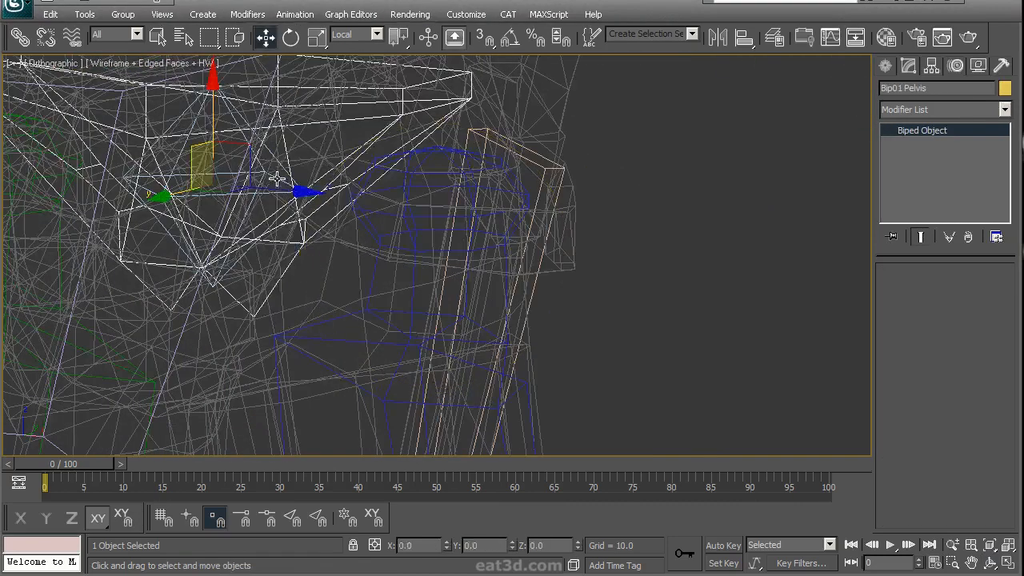
right_click(276, 178)
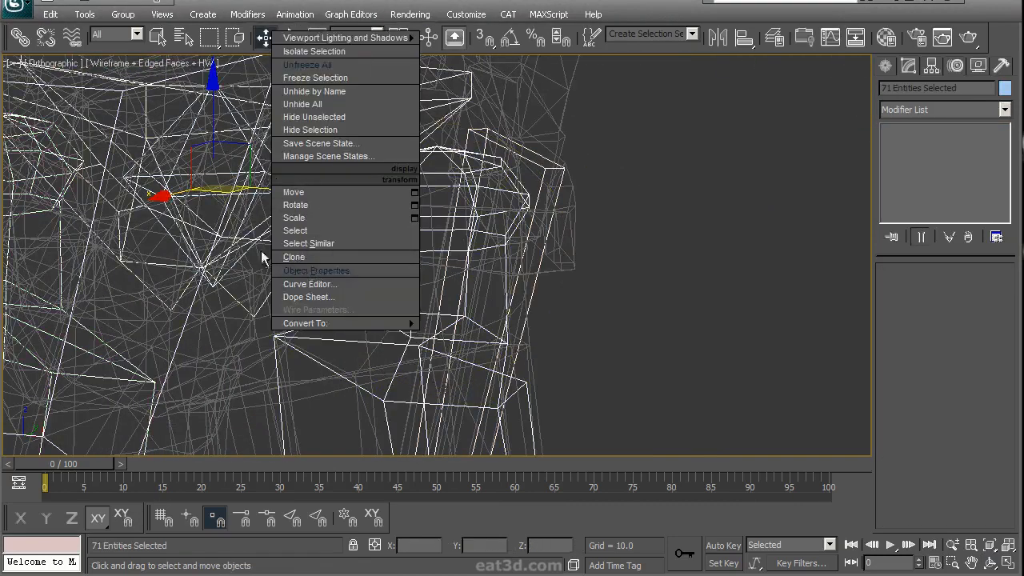
left_click(315, 271)
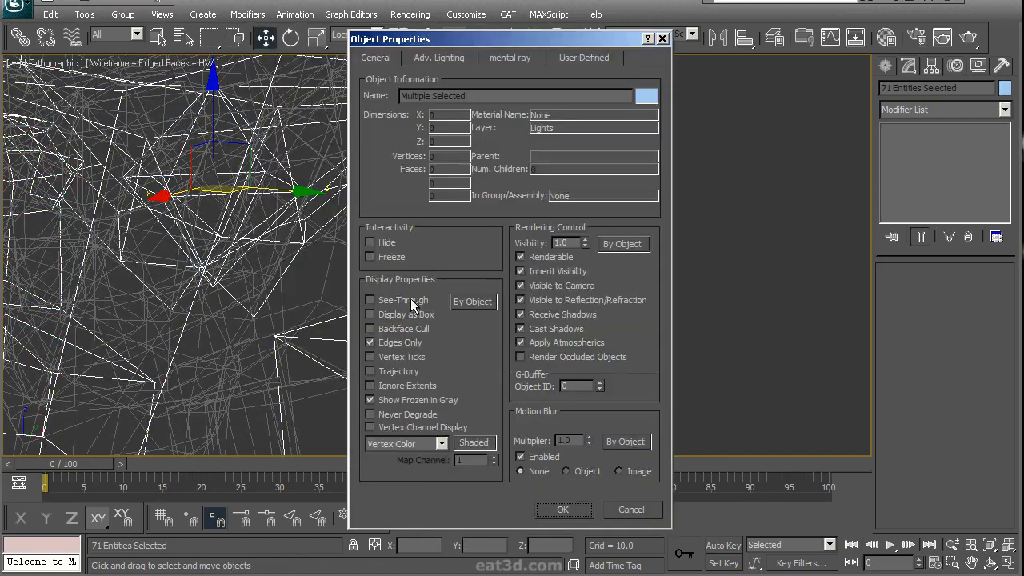
left_click(408, 313)
left_click(564, 504)
Unfreeze all the frozen character meshes
scroll(481, 280, "down", 5)
middle_click_drag(484, 273, 433, 271, "alt")
key("w")
right_click(439, 267)
left_click(473, 154)
Select the two character mesh objects and turn off See-Through in their object properties
left_click(370, 240)
left_click(373, 202, "ctrl")
right_click(392, 232)
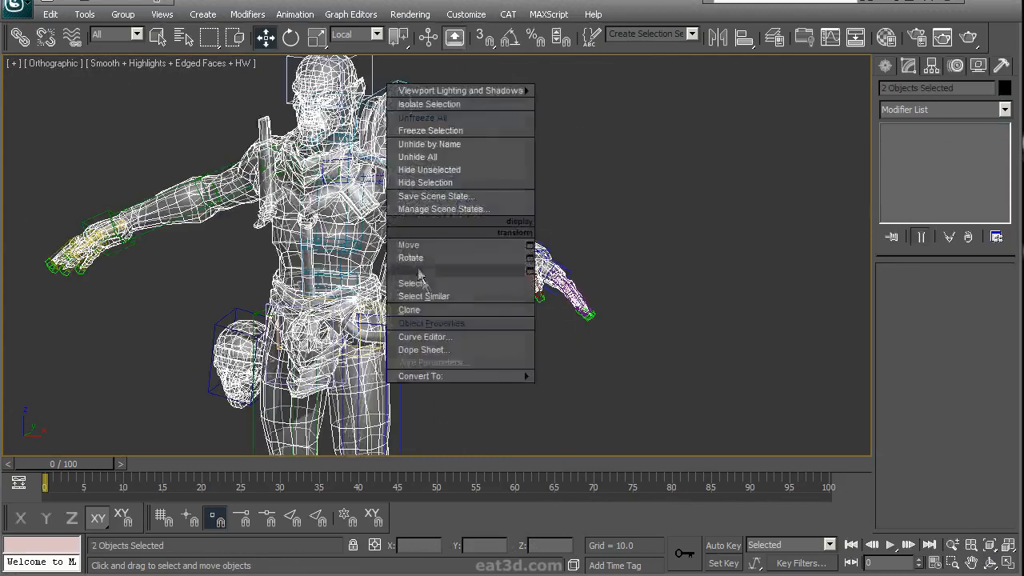
left_click(430, 323)
left_click(563, 509)
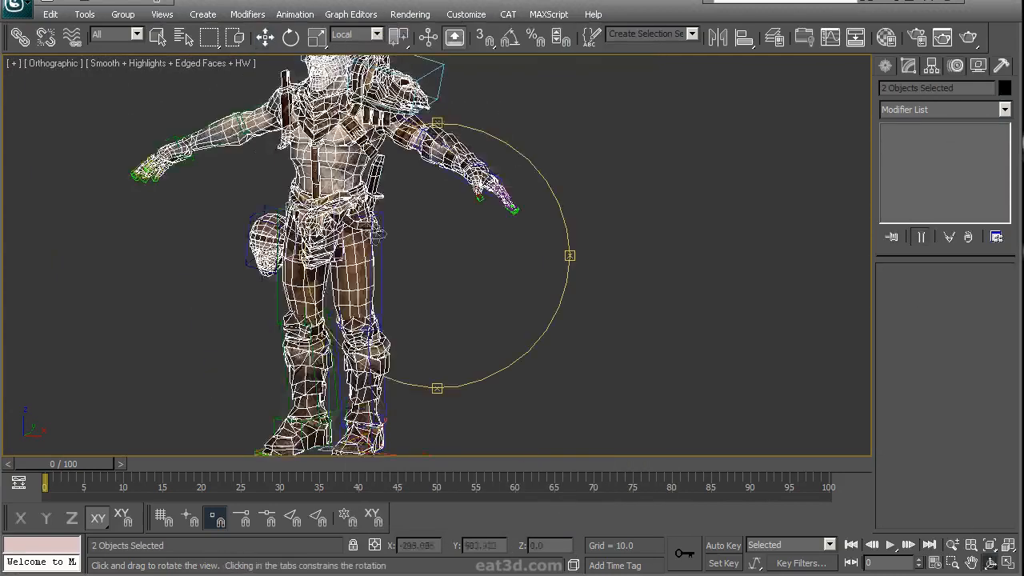